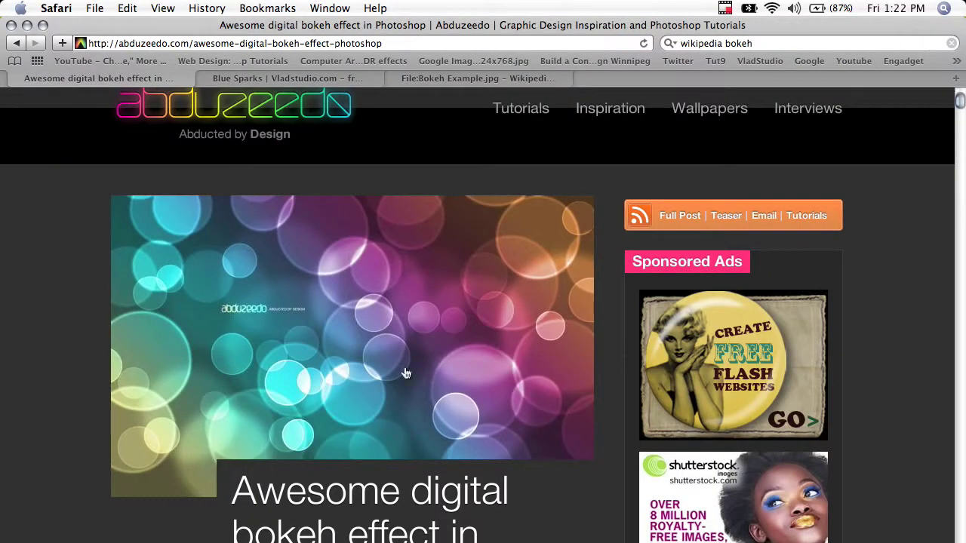
# Step: Switch to the blank 1600 × 1200 Untitled-1 document in Photoshop Elements and turn the grid off
pyautogui.scroll(-15, 405, 373)
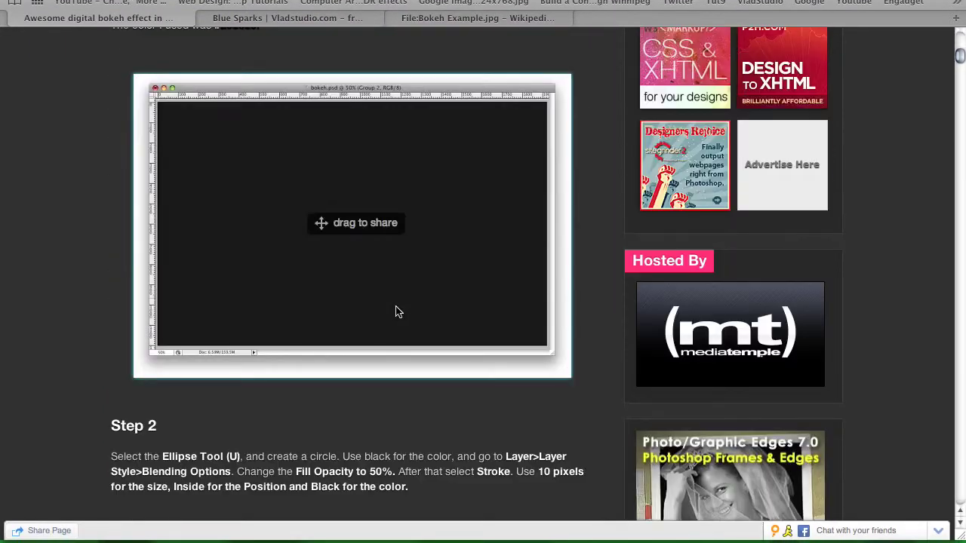
pyautogui.scroll(-10, 398, 312)
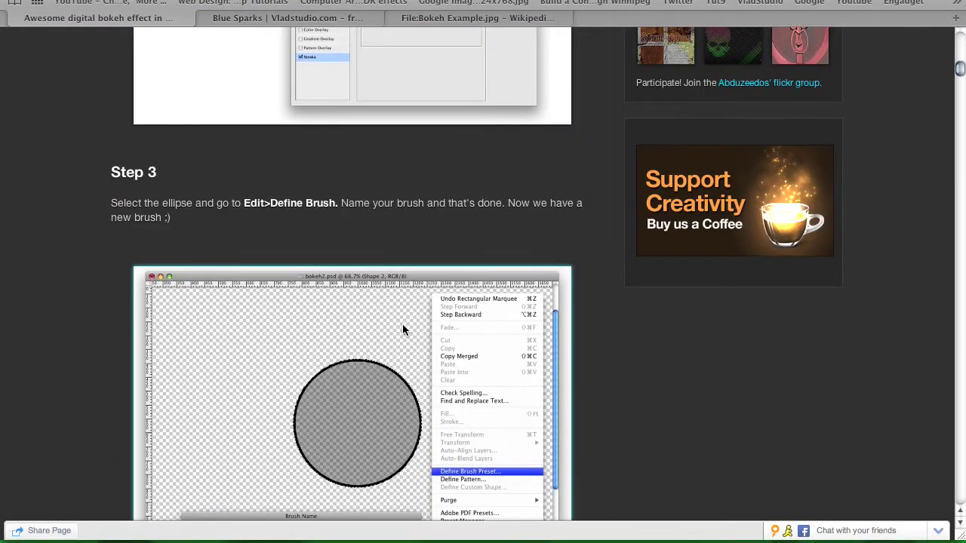
pyautogui.scroll(-2, 401, 328)
pyautogui.scroll(8, 391, 330)
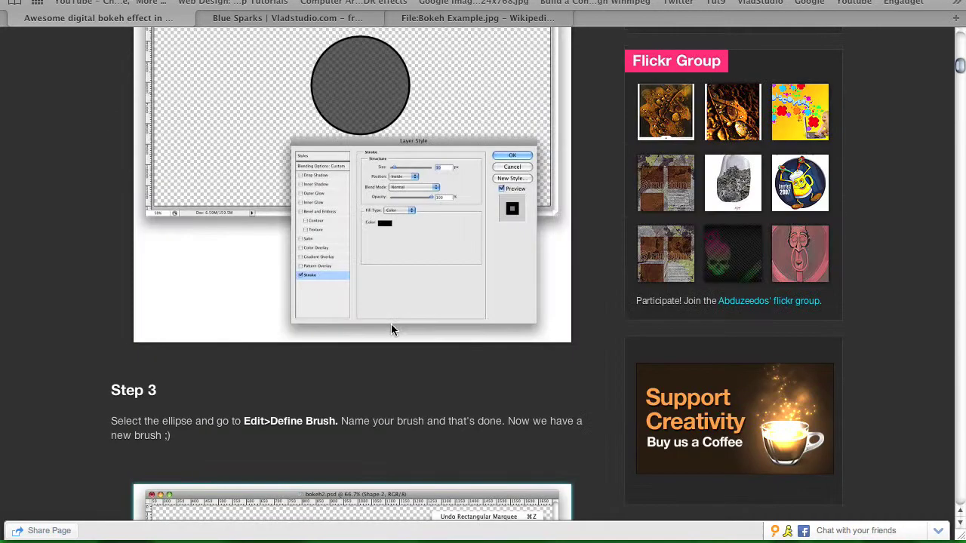
pyautogui.scroll(12, 391, 330)
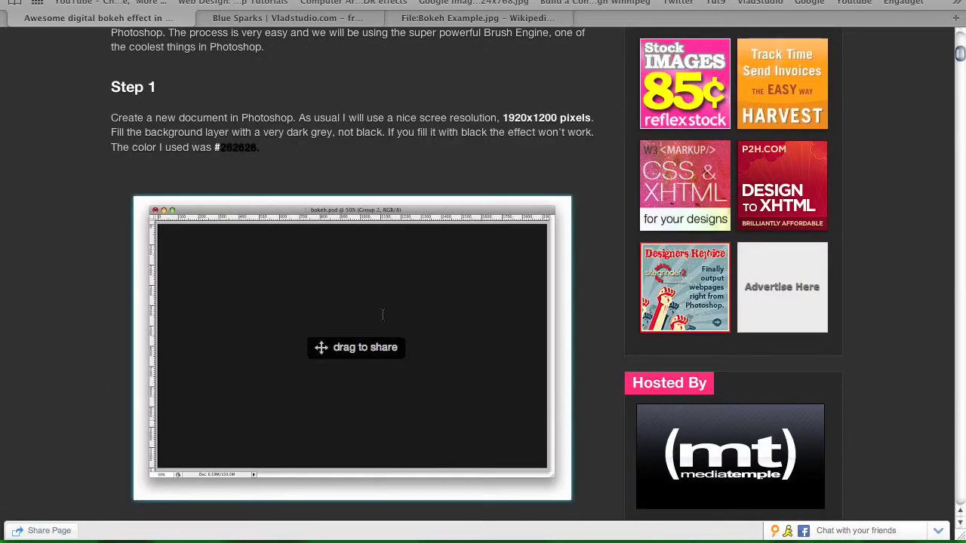
pyautogui.scroll(10, 362, 278)
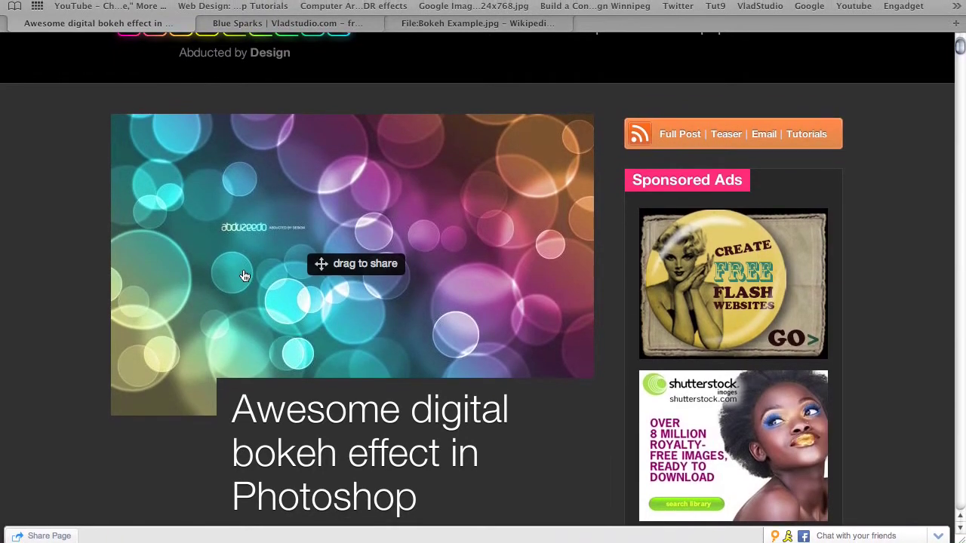
pyautogui.press('super+Tab')
pyautogui.press('Tab')
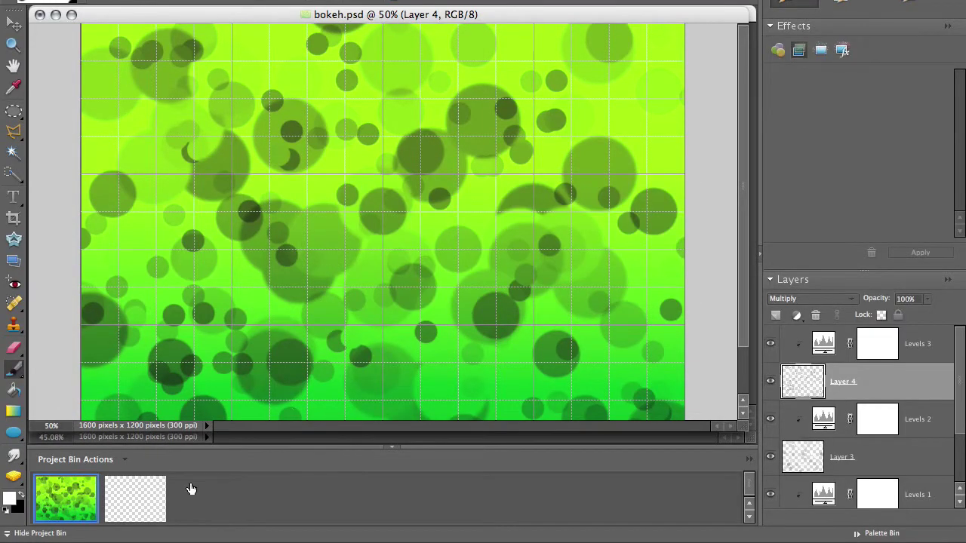
pyautogui.click(156, 498)
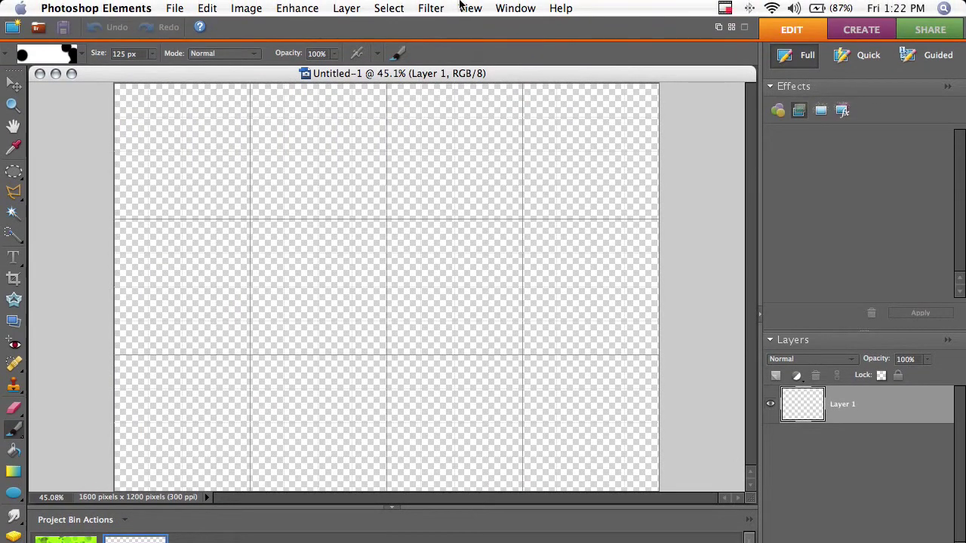
pyautogui.click(470, 8)
pyautogui.click(507, 160)
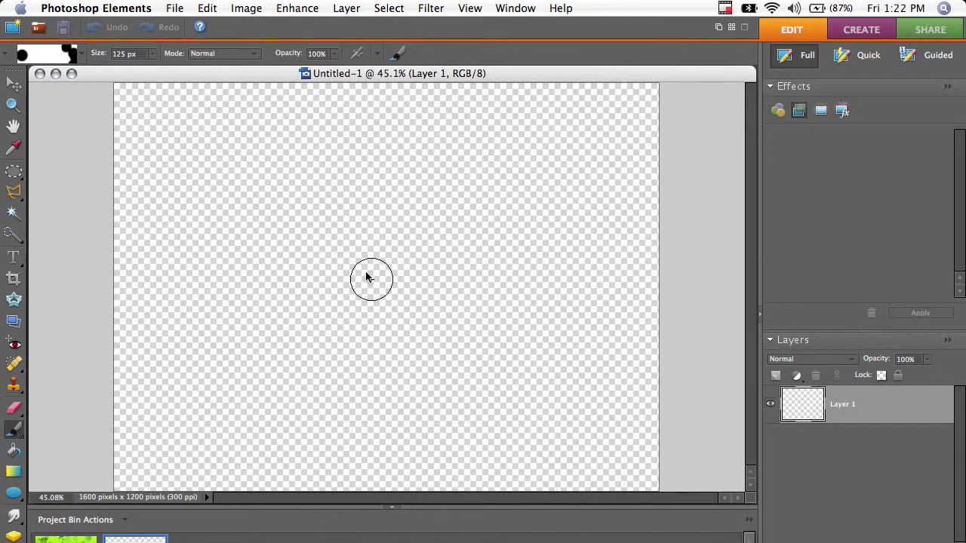
# Step: Add a new Gradient fill layer, Gradient Fill 1
pyautogui.click(346, 8)
pyautogui.moveTo(483, 116)
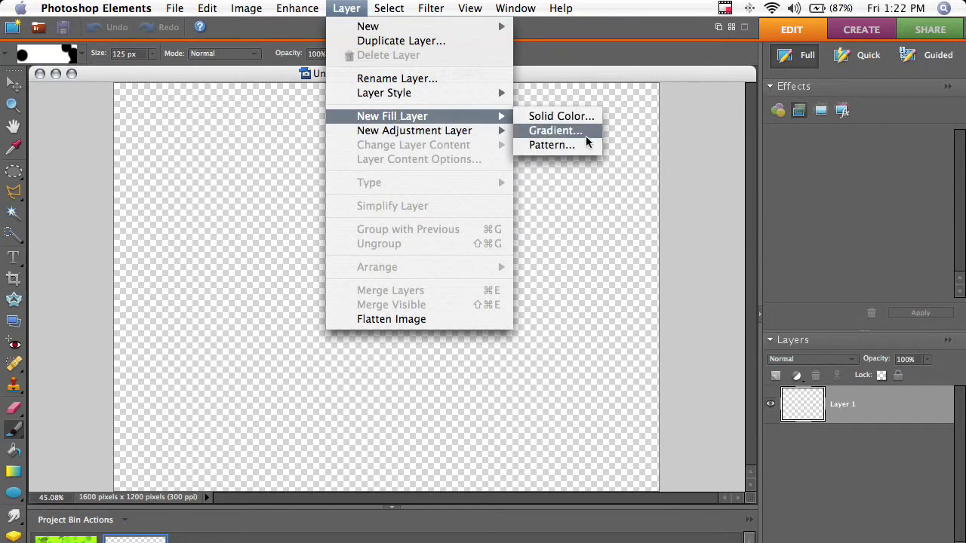
pyautogui.click(555, 131)
pyautogui.click(617, 219)
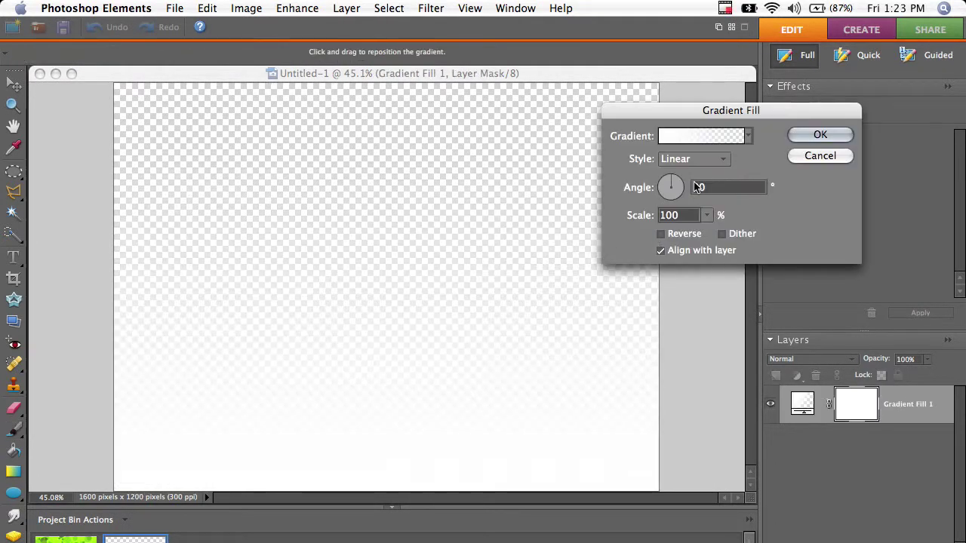
# Step: Load the Green gradient preset and check its stops: green 33ad2d and yellow-green c2fb3a
pyautogui.click(720, 135)
pyautogui.click(606, 157)
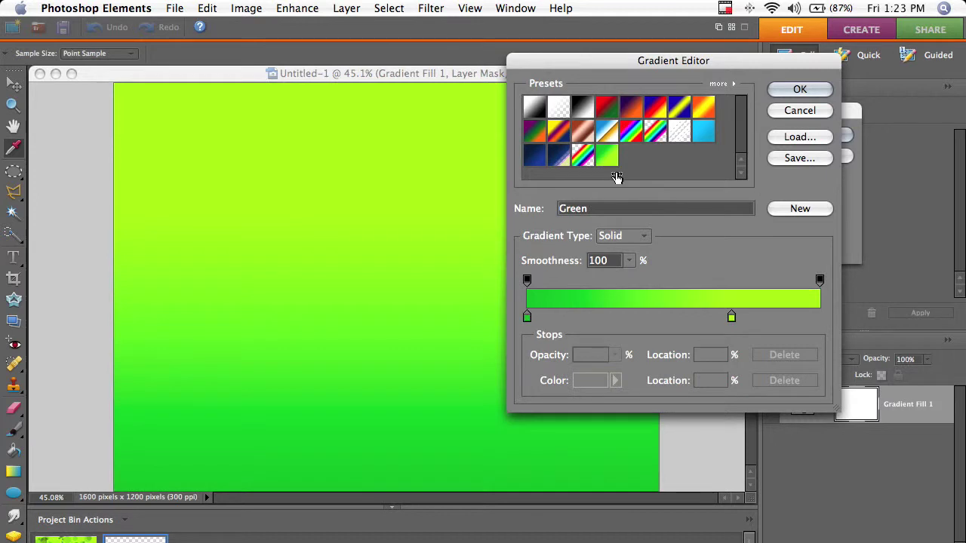
pyautogui.click(527, 316)
pyautogui.click(592, 380)
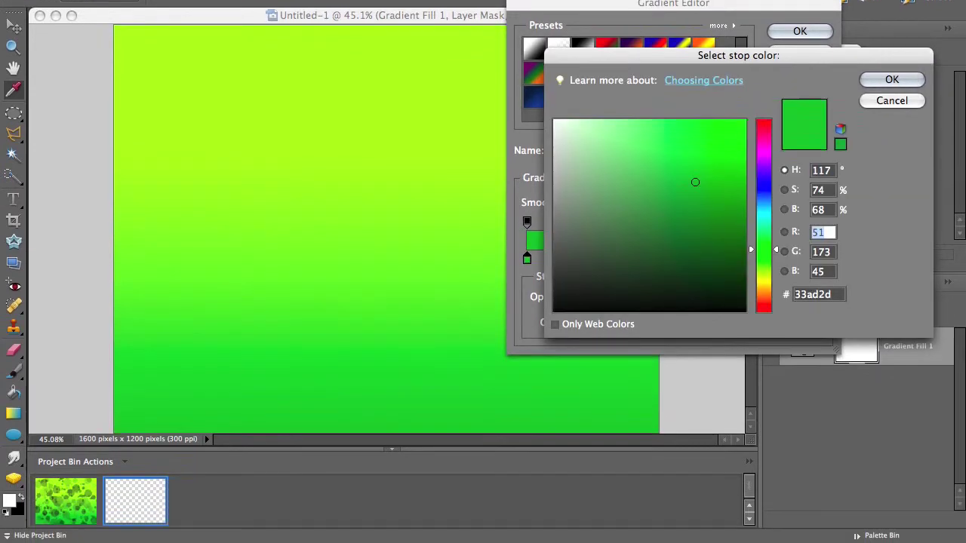
pyautogui.moveTo(835, 295); pyautogui.dragTo(786, 293)
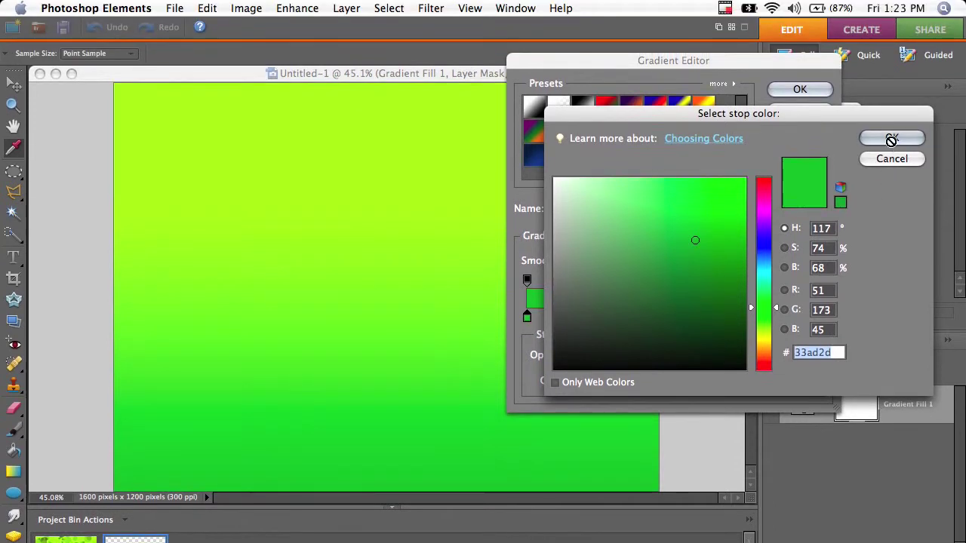
pyautogui.click(891, 77)
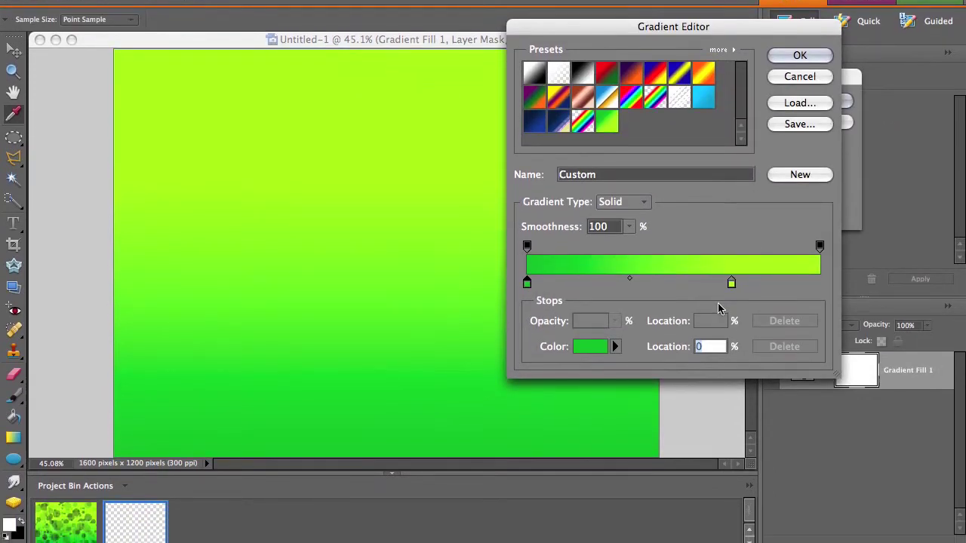
pyautogui.click(731, 270)
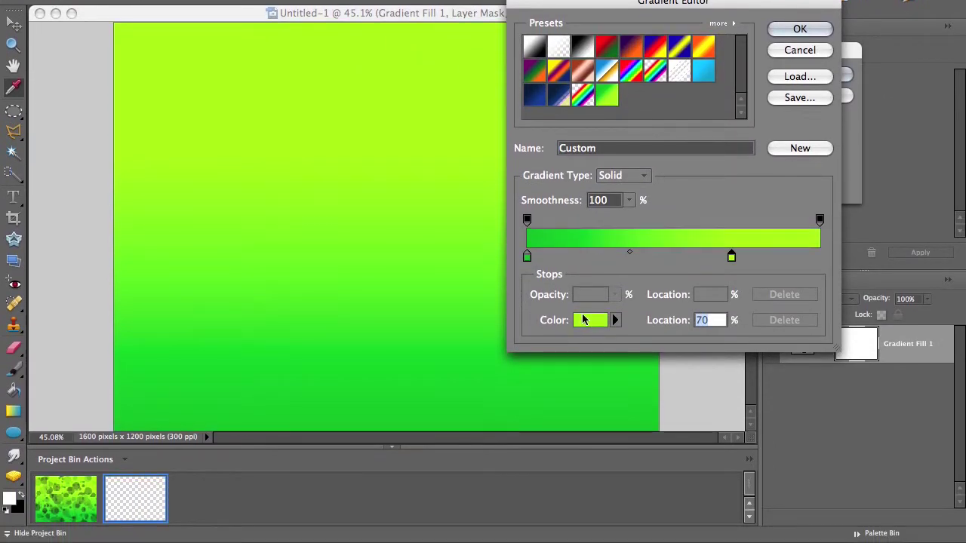
pyautogui.click(588, 330)
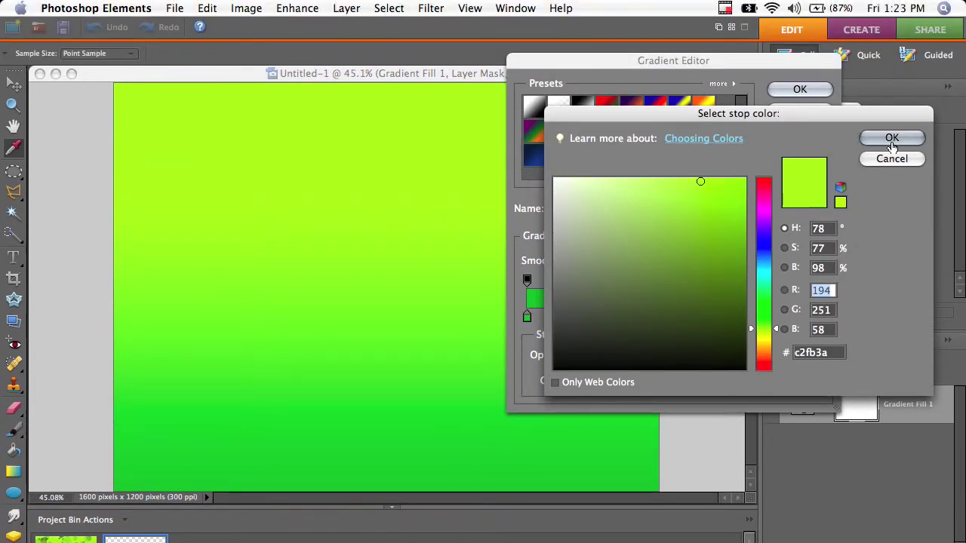
pyautogui.click(891, 77)
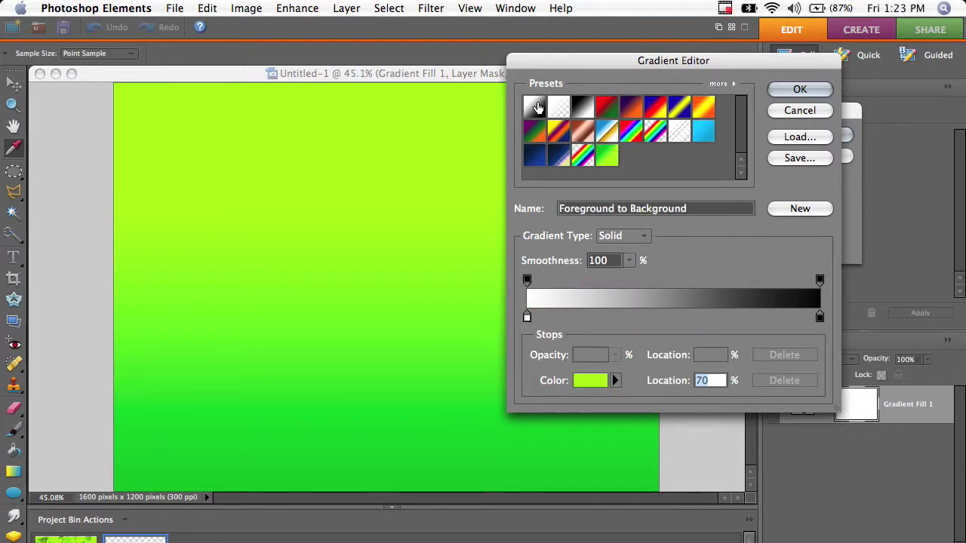
# Step: Make a red-to-black gradient from Foreground to Background and save it as preset 'Red'
pyautogui.click(544, 110)
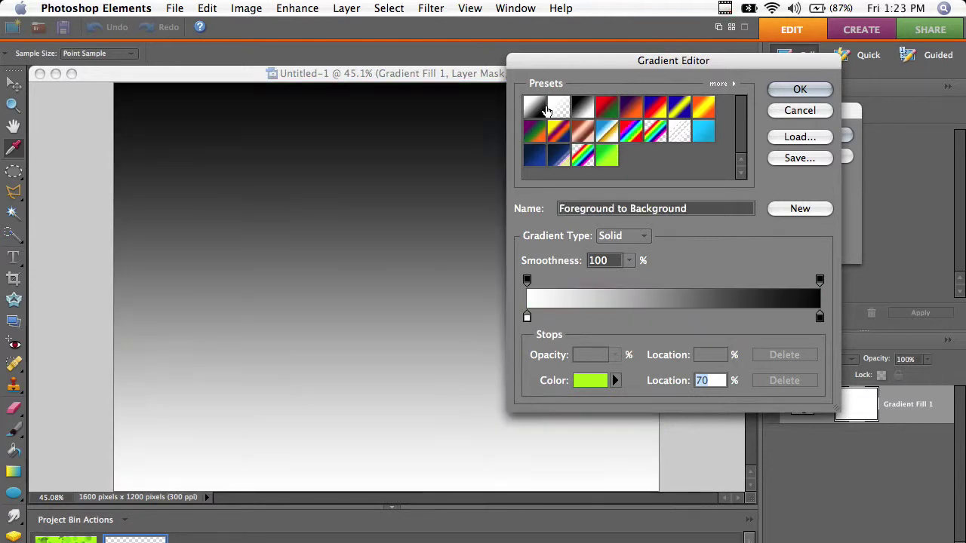
pyautogui.doubleClick(527, 317)
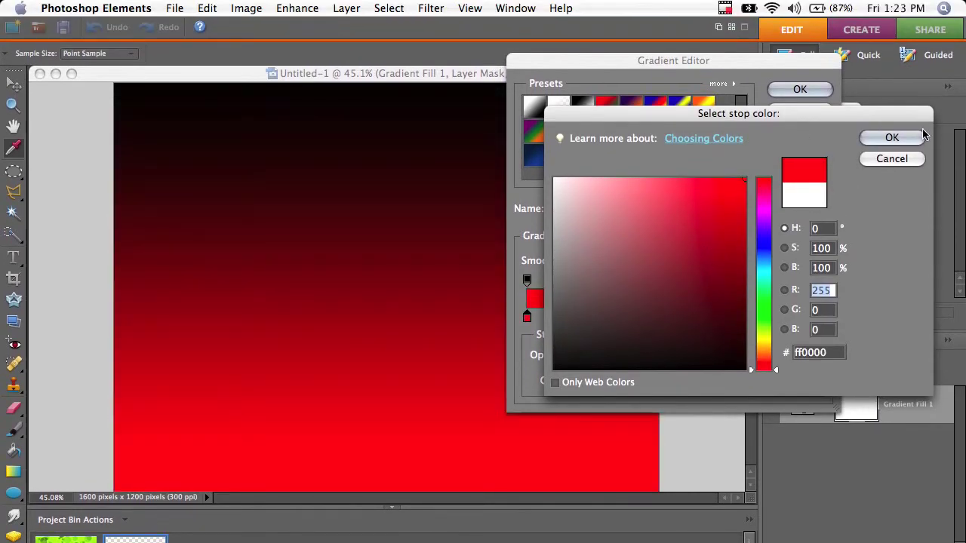
pyautogui.click(891, 138)
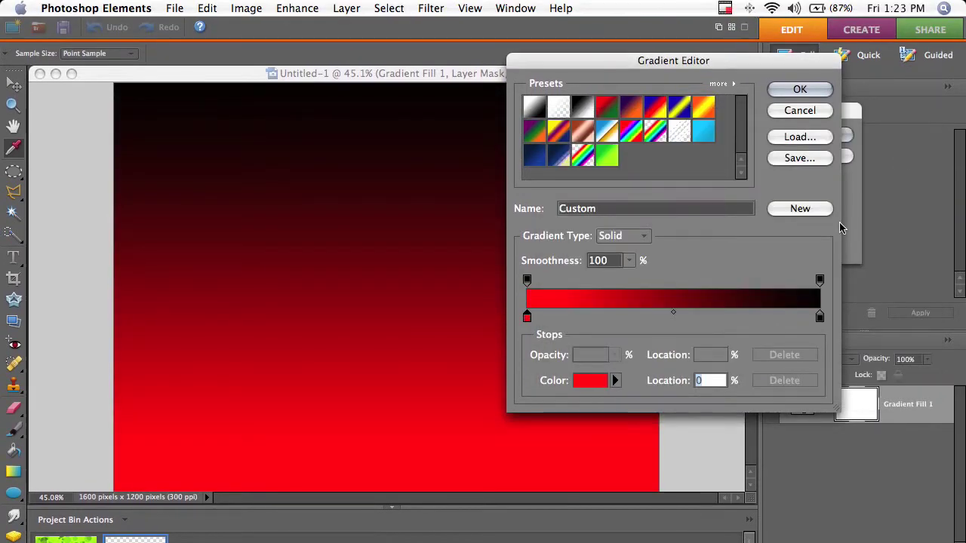
pyautogui.click(618, 206)
pyautogui.write('Red')
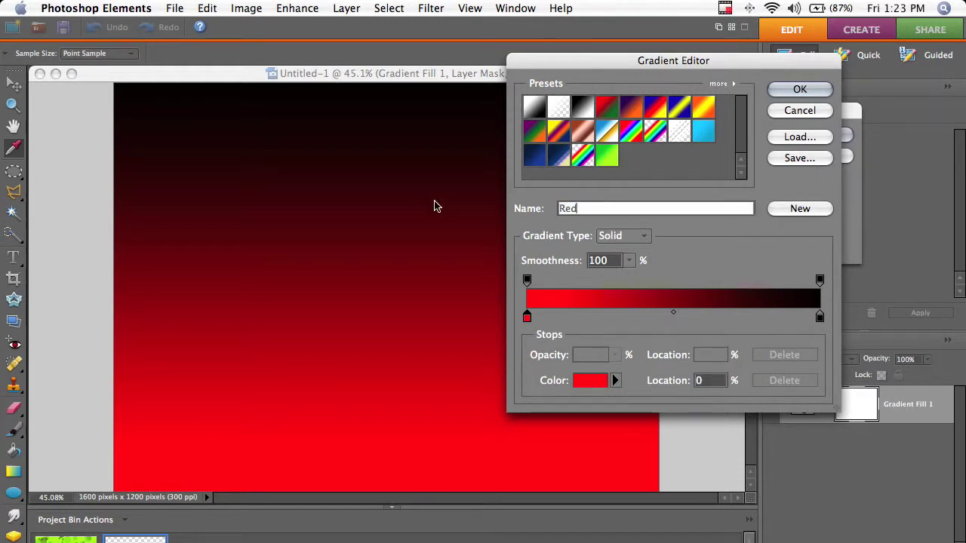
pyautogui.click(797, 212)
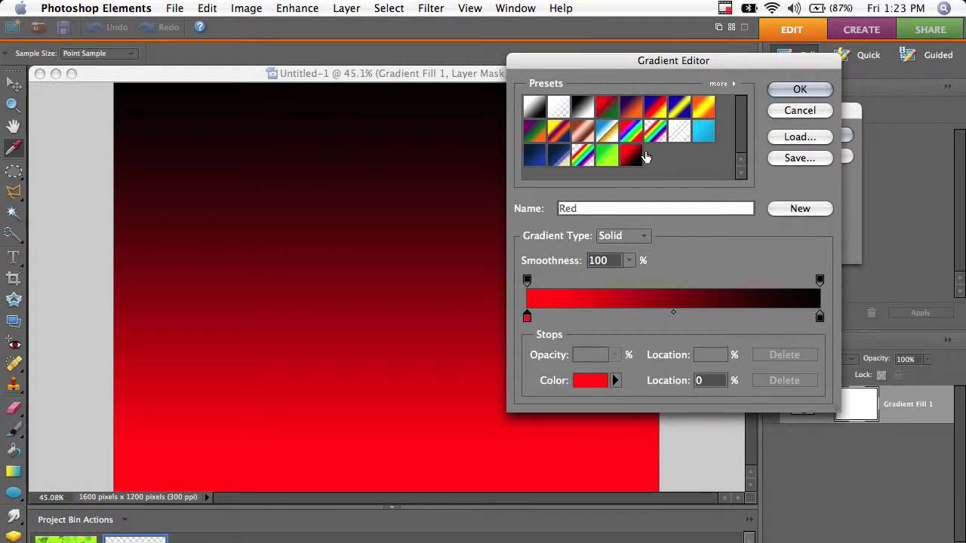
pyautogui.doubleClick(626, 155)
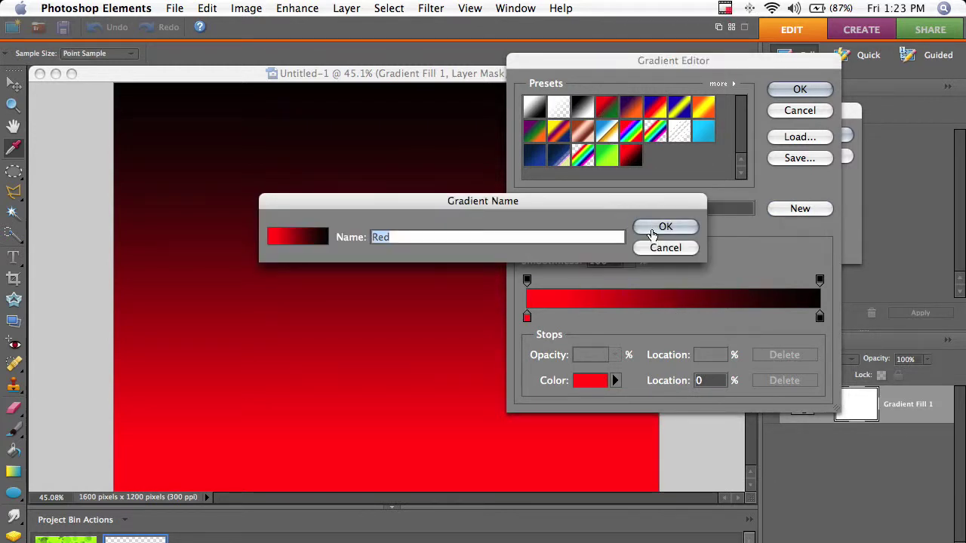
pyautogui.click(641, 225)
# Step: Reselect the Green preset and apply it to the gradient fill layer
pyautogui.click(616, 160)
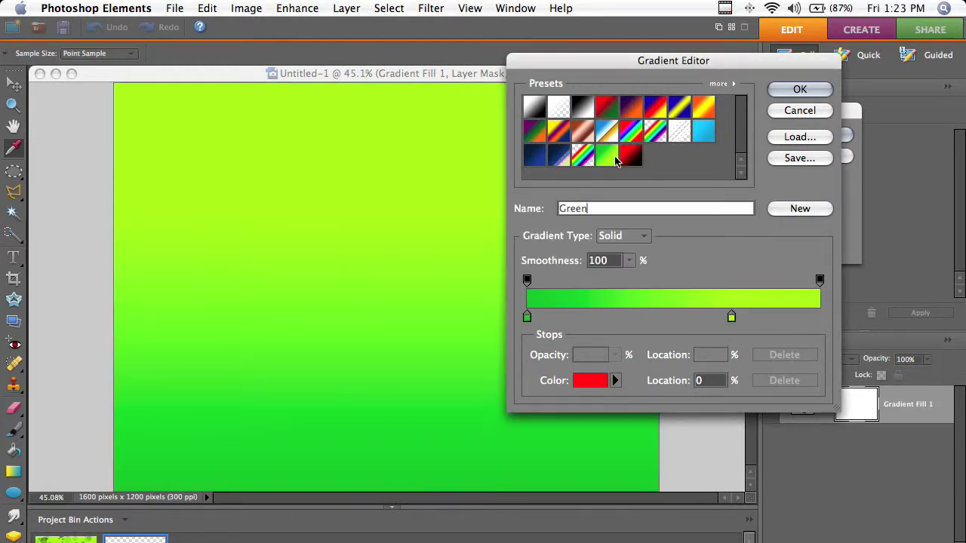
pyautogui.click(800, 90)
pyautogui.click(820, 133)
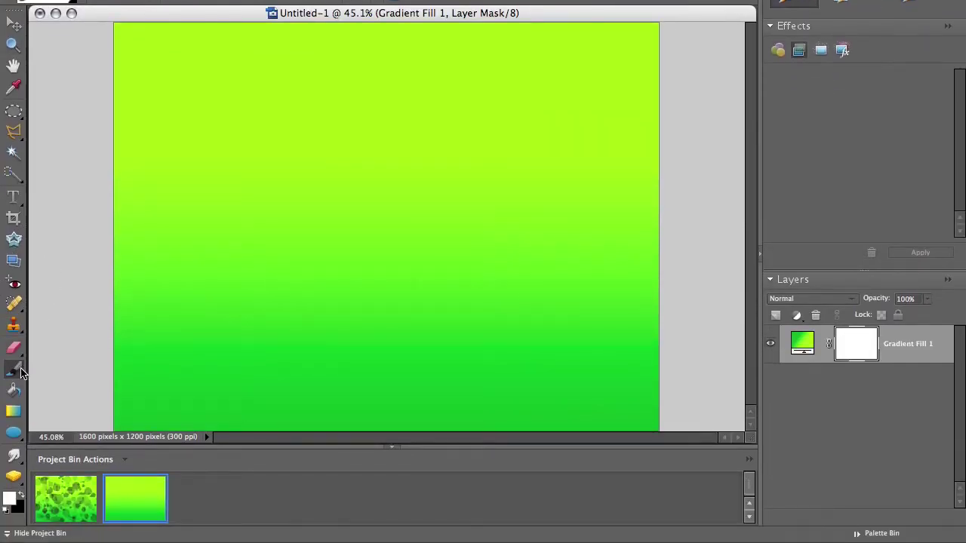
# Step: Give the brush 83% Hue Jitter and 47% Scatter in Additional Brush Options
pyautogui.moveTo(13, 429)
pyautogui.mouseDown()
pyautogui.moveTo(23, 488)
pyautogui.moveTo(96, 492)
pyautogui.mouseUp()
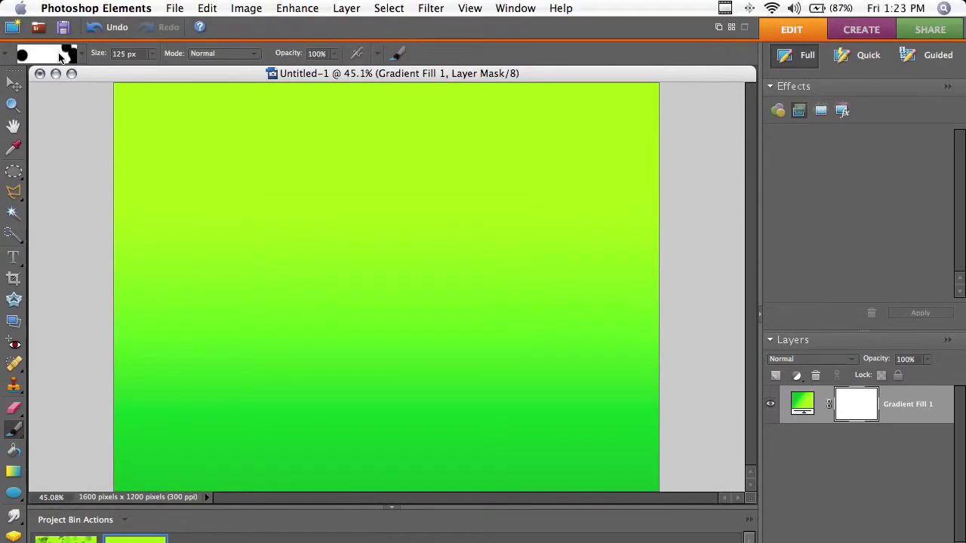
pyautogui.click(72, 50)
pyautogui.click(72, 50)
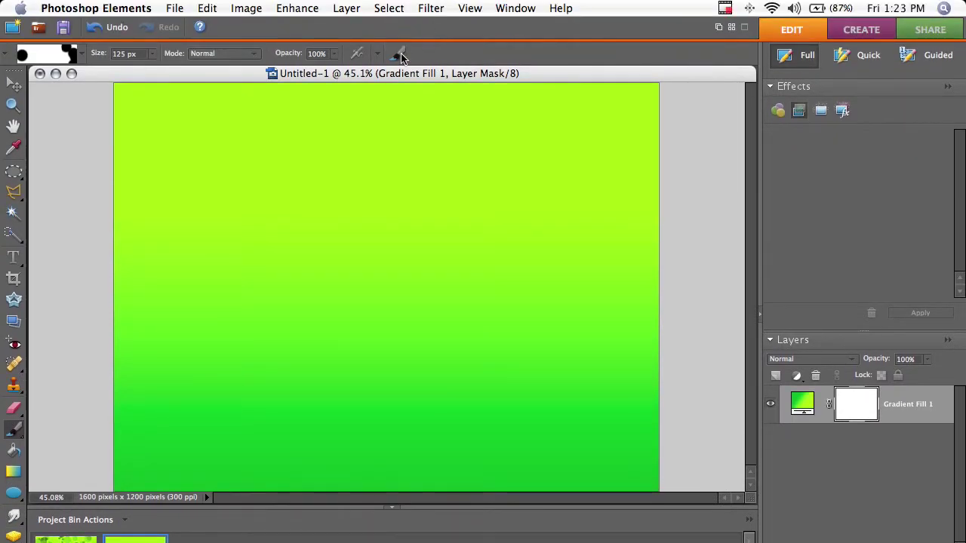
pyautogui.click(400, 54)
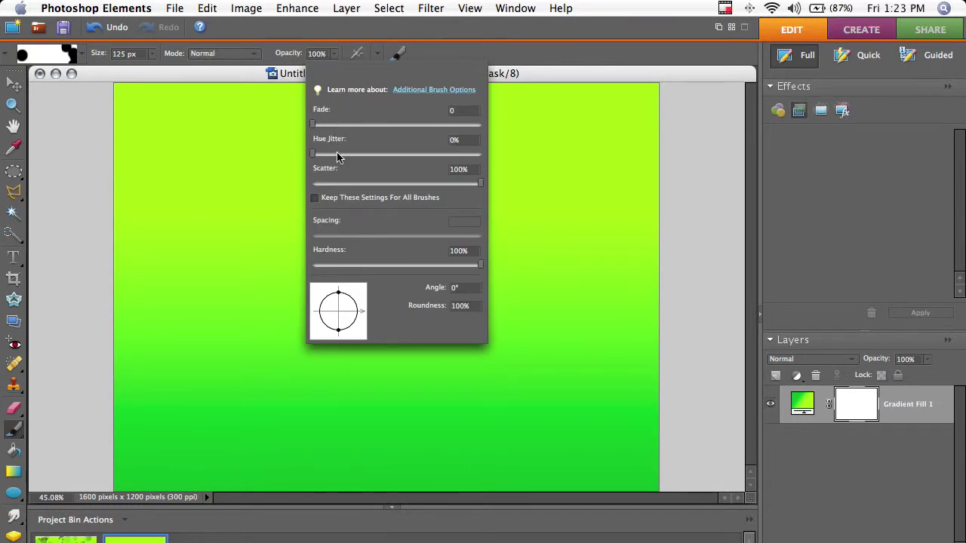
pyautogui.moveTo(337, 156); pyautogui.dragTo(384, 154)
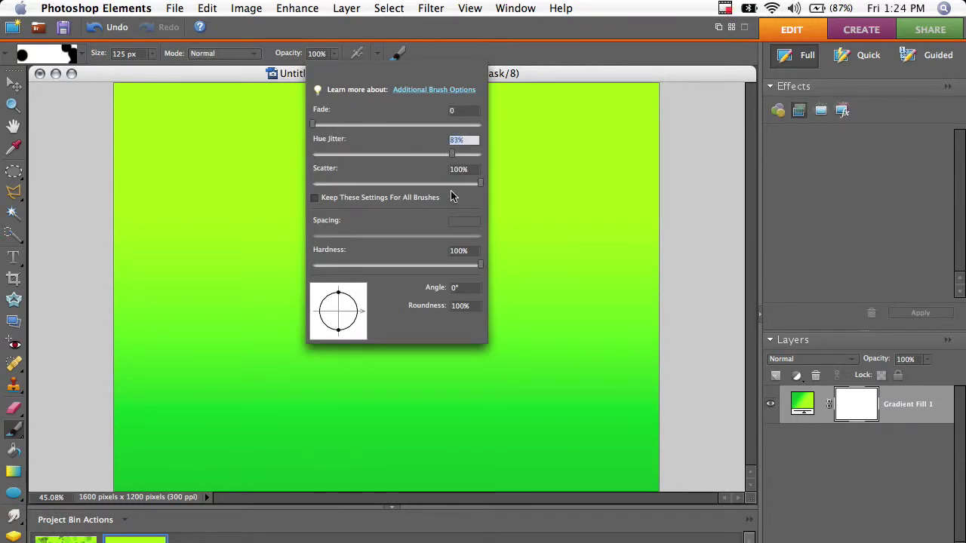
pyautogui.click(407, 184)
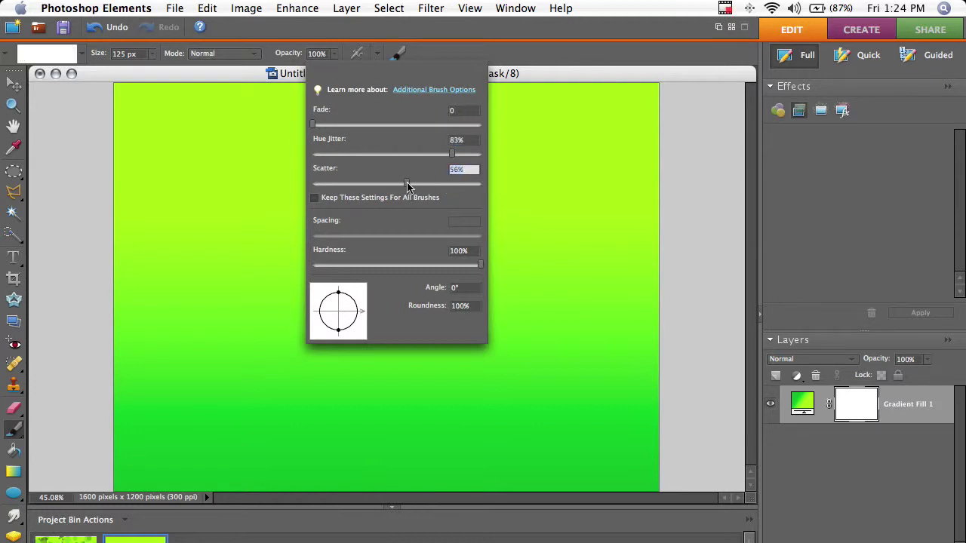
pyautogui.click(497, 190)
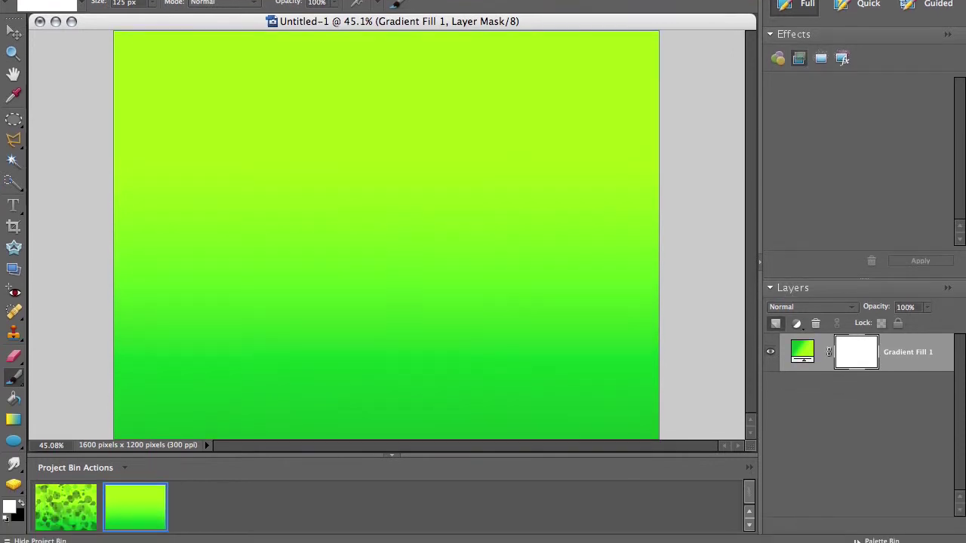
# Step: Add Layer 1, enlarge the brush, and stamp the first large grey, white and dark dots
pyautogui.press('super+alt+shift+n')
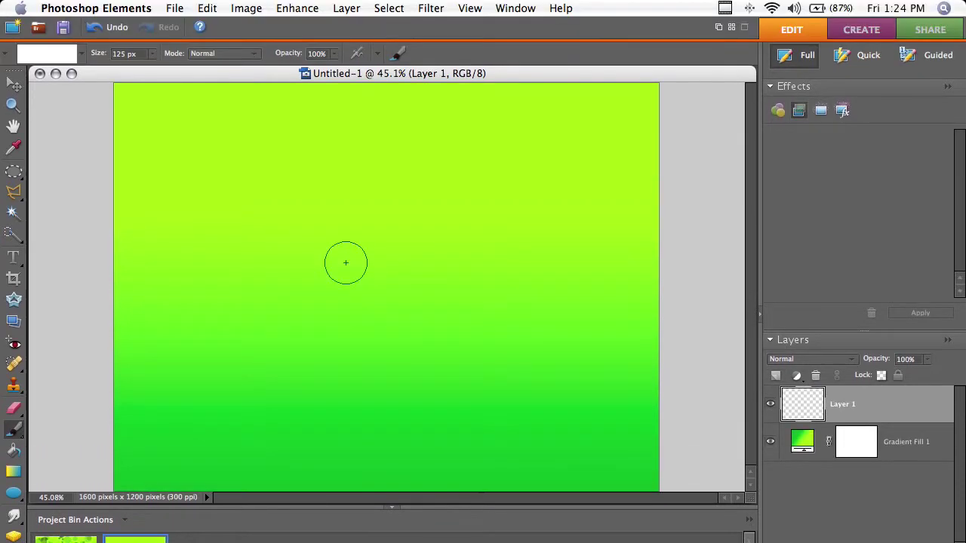
pyautogui.press(']')
pyautogui.press(']')
pyautogui.press(']')
pyautogui.press(']')
pyautogui.press(']')
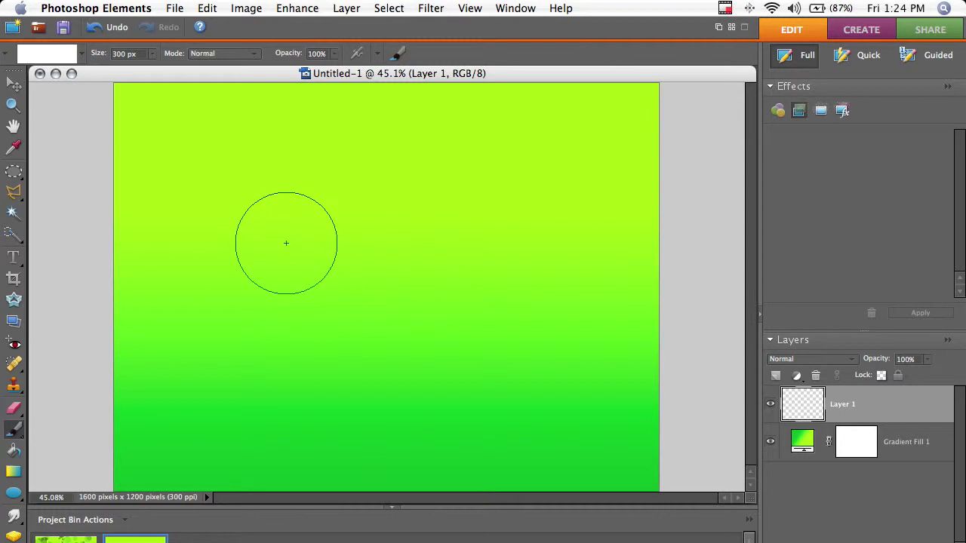
pyautogui.click(211, 188)
pyautogui.click(477, 251)
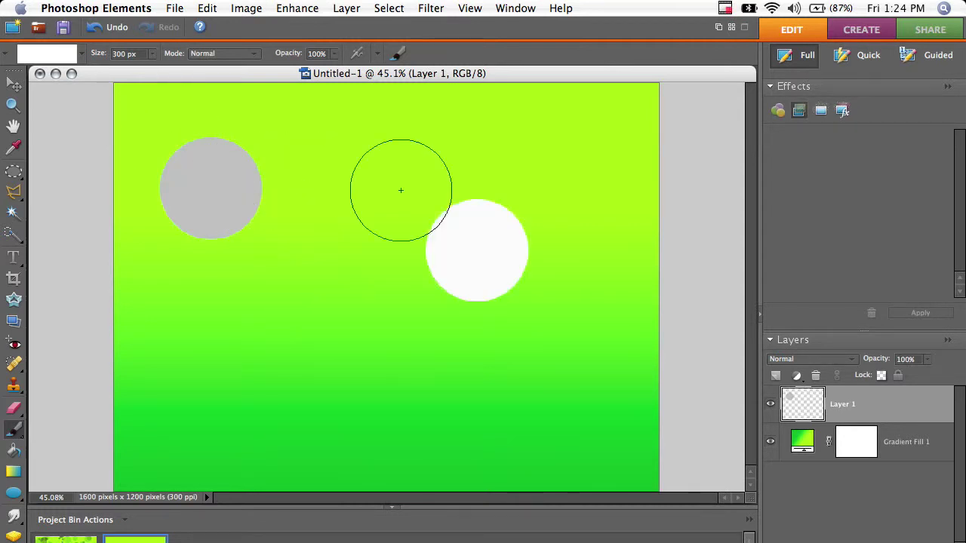
pyautogui.click(449, 438)
pyautogui.click(275, 271)
pyautogui.click(260, 75)
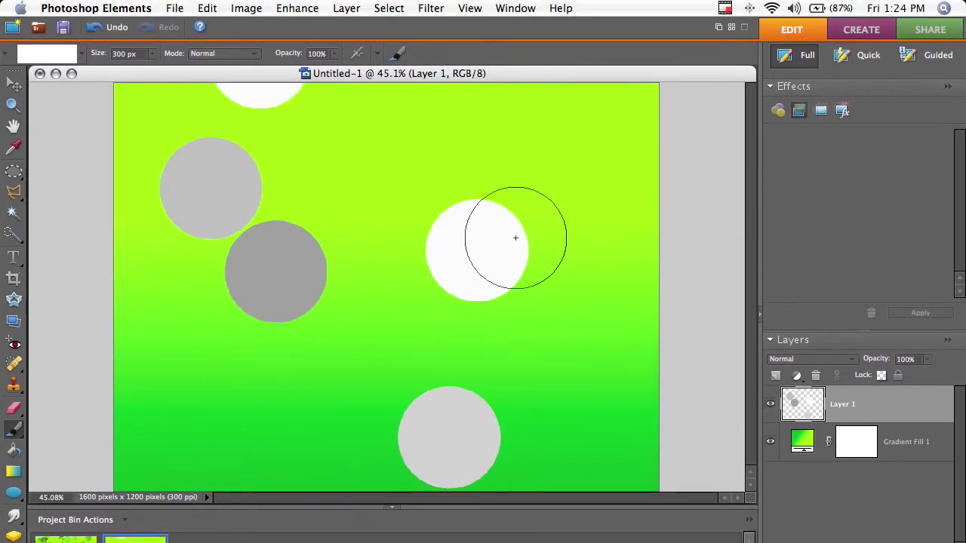
pyautogui.click(322, 314)
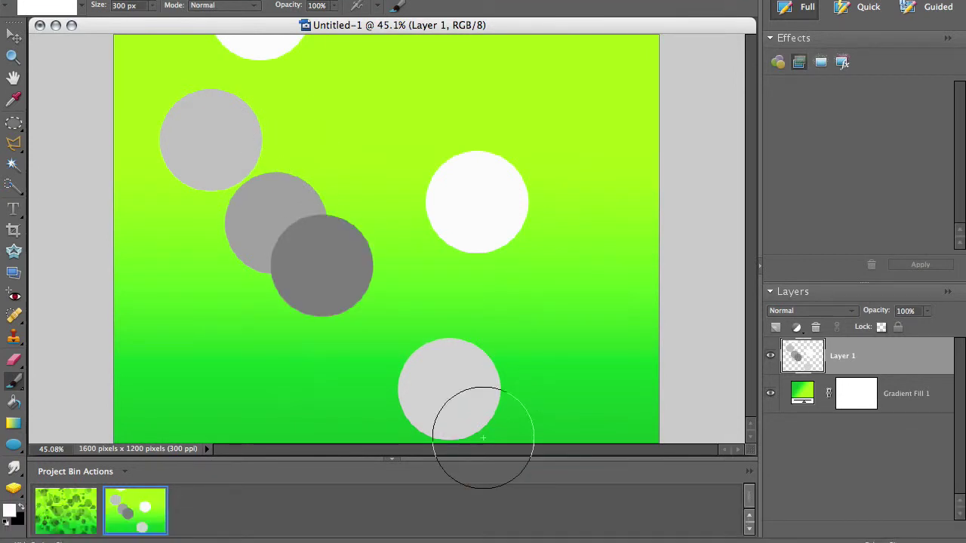
pyautogui.click(625, 398)
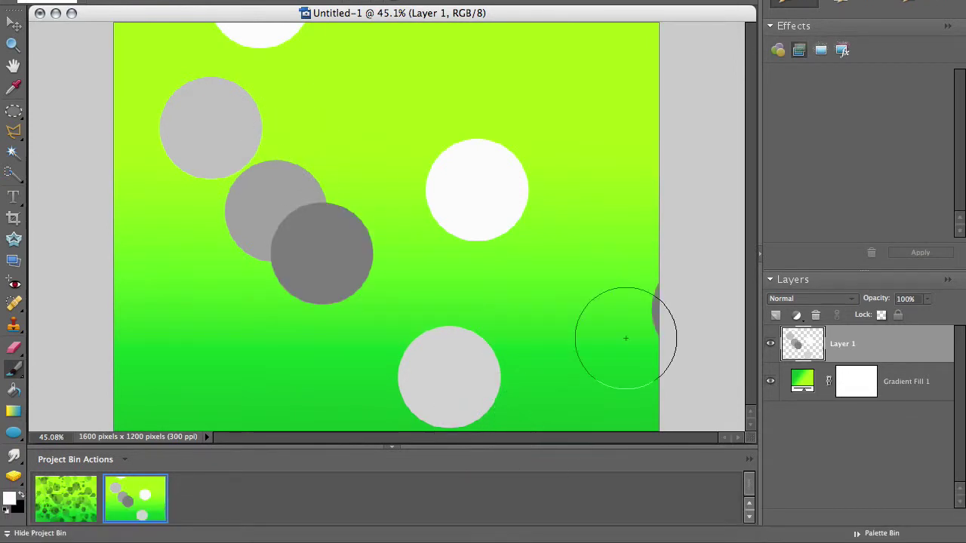
pyautogui.click(600, 258)
pyautogui.click(263, 304)
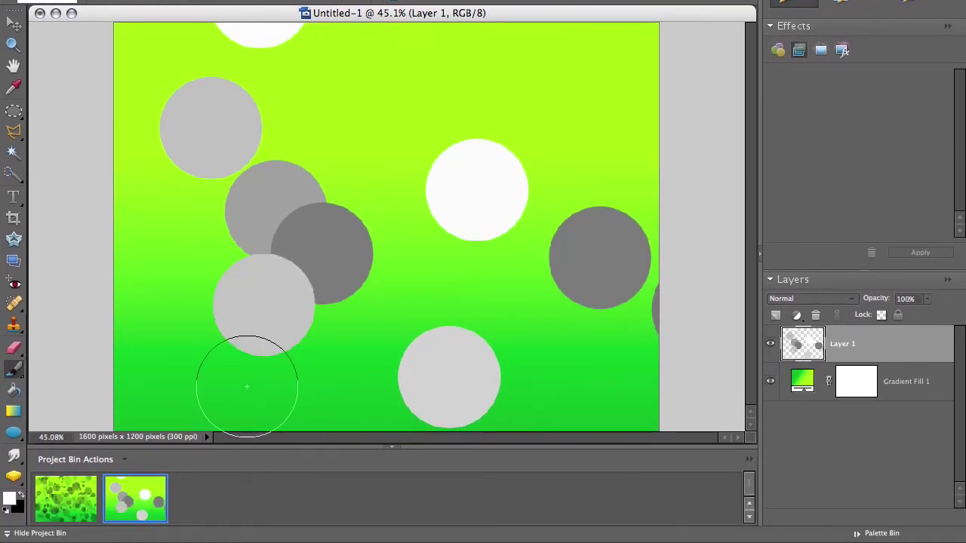
# Step: Stamp more large grey, white and dark dots around the rest of the canvas
pyautogui.click(347, 77)
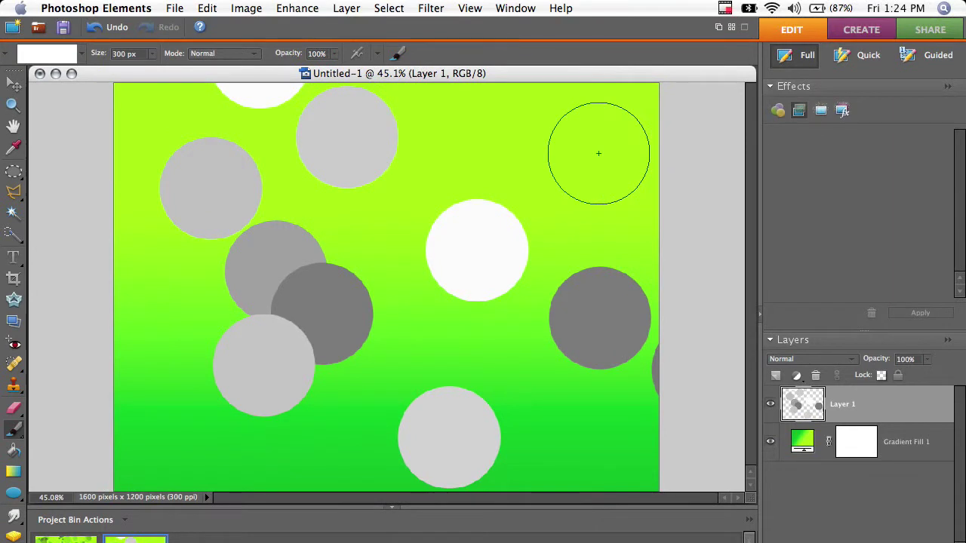
pyautogui.click(570, 53)
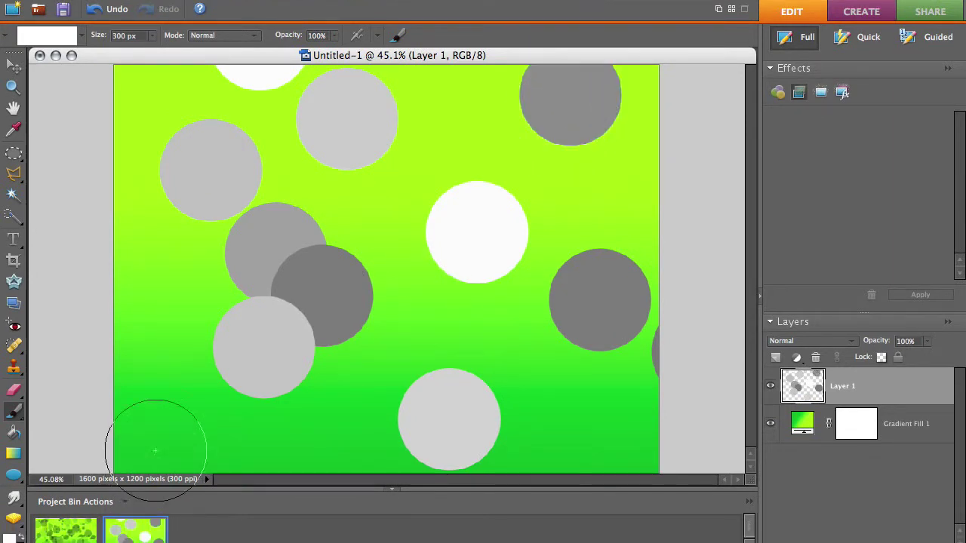
pyautogui.click(165, 453)
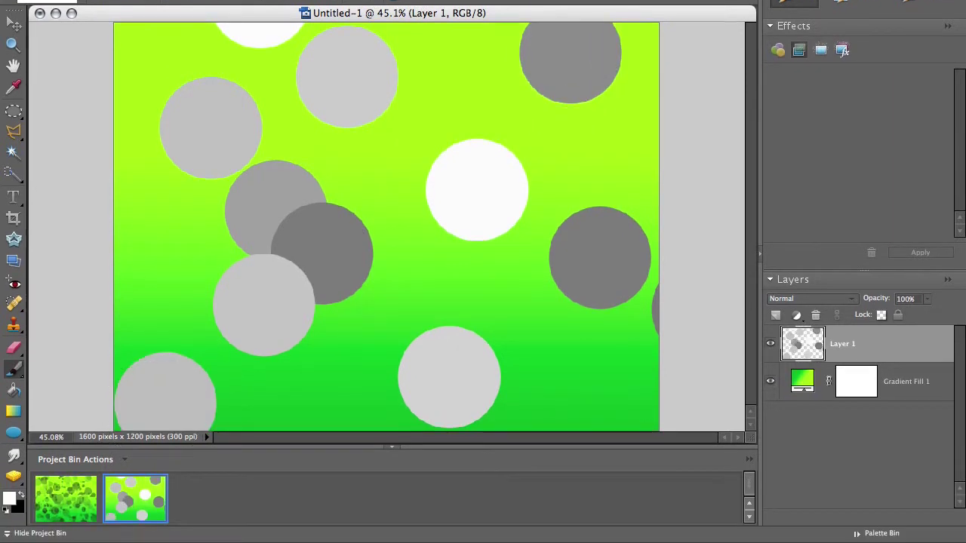
pyautogui.click(586, 364)
pyautogui.click(129, 196)
pyautogui.click(546, 105)
pyautogui.click(487, 337)
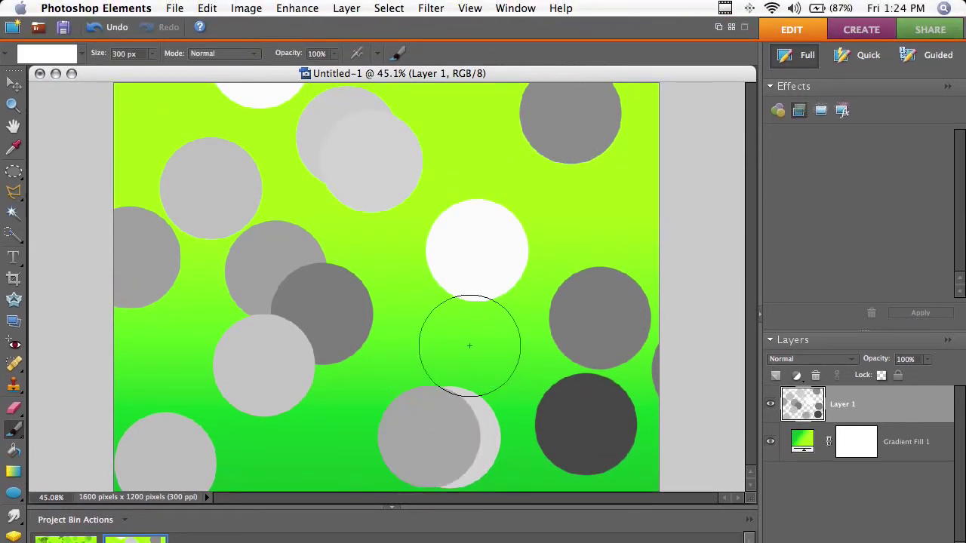
pyautogui.click(642, 216)
pyautogui.click(320, 105)
pyautogui.click(469, 122)
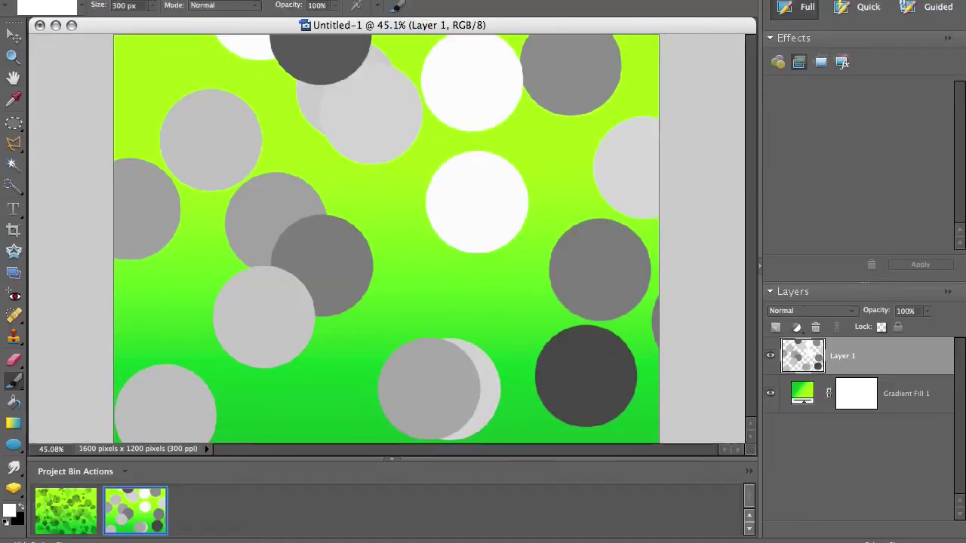
# Step: Add Layer 2, set the brush to 175 px, and lower Scatter to 18%
pyautogui.click(775, 327)
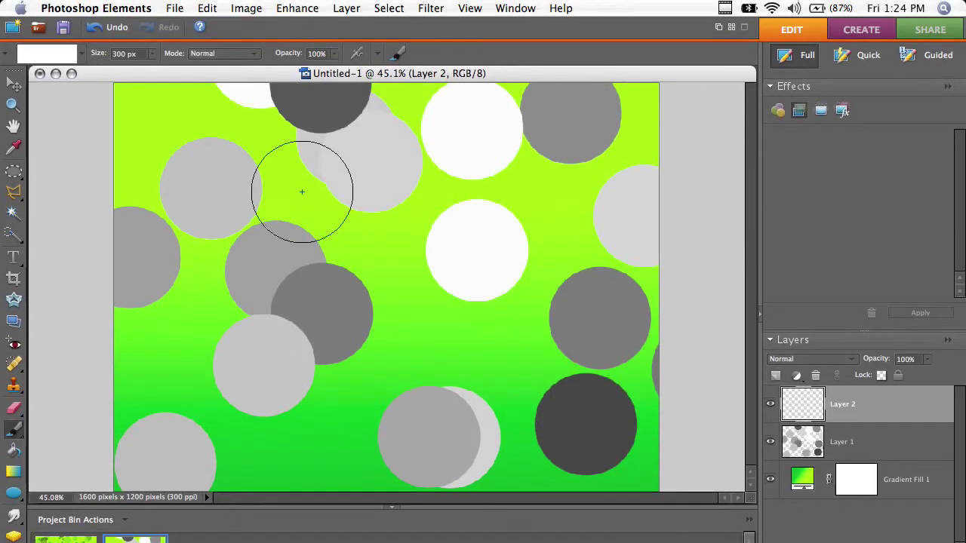
pyautogui.press('[')
pyautogui.press('[')
pyautogui.press('[')
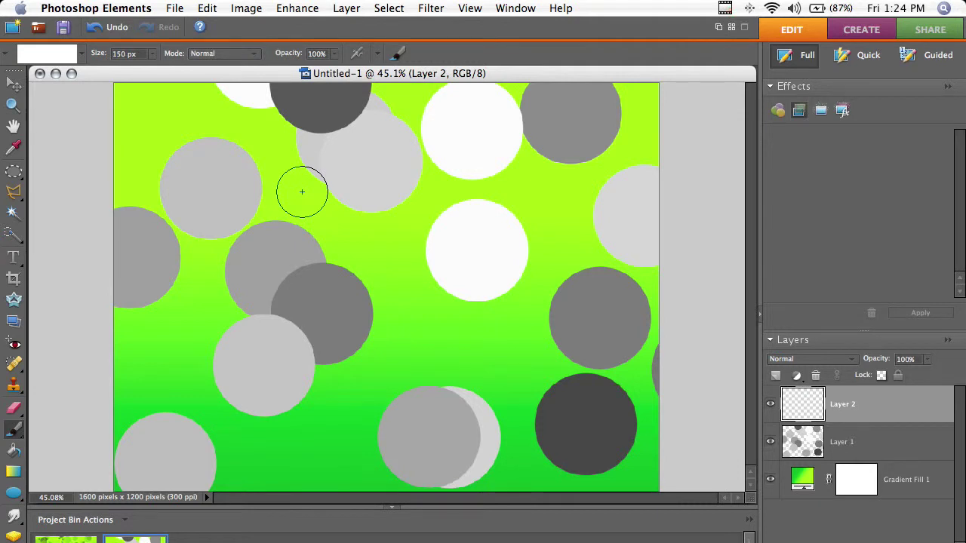
pyautogui.press(']')
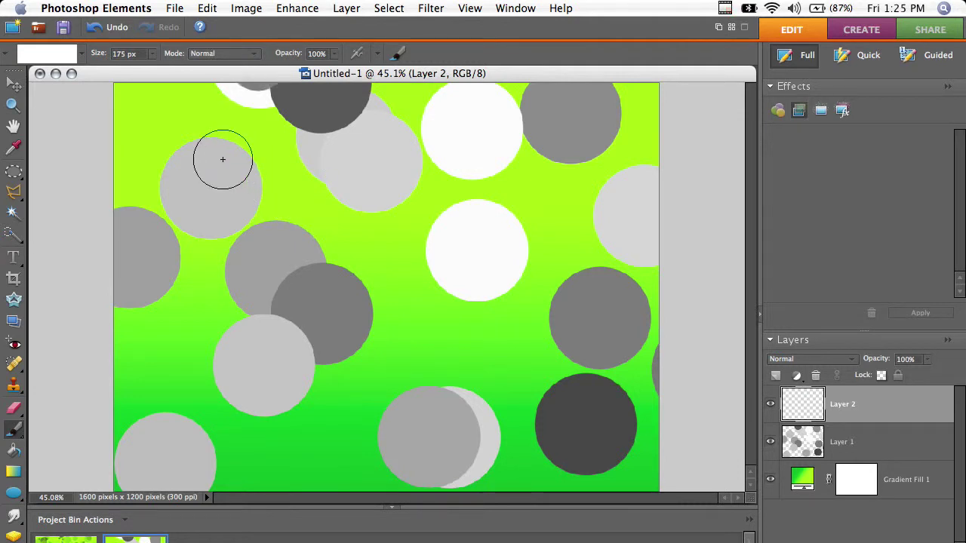
pyautogui.click(290, 167)
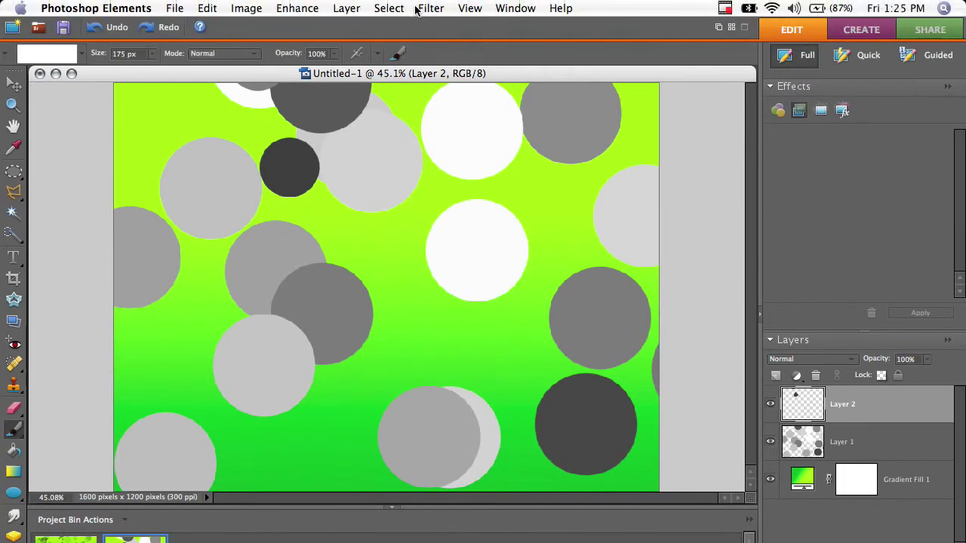
pyautogui.click(397, 55)
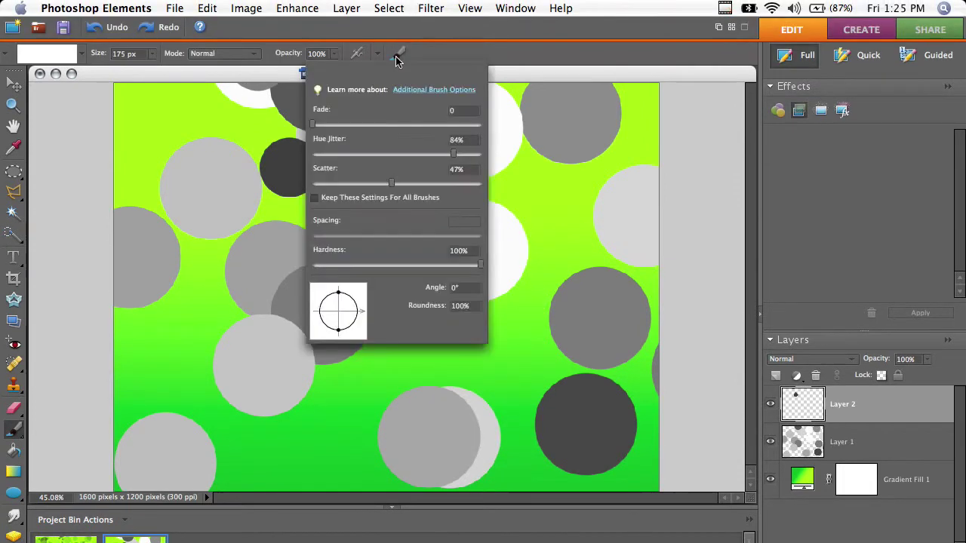
pyautogui.click(344, 183)
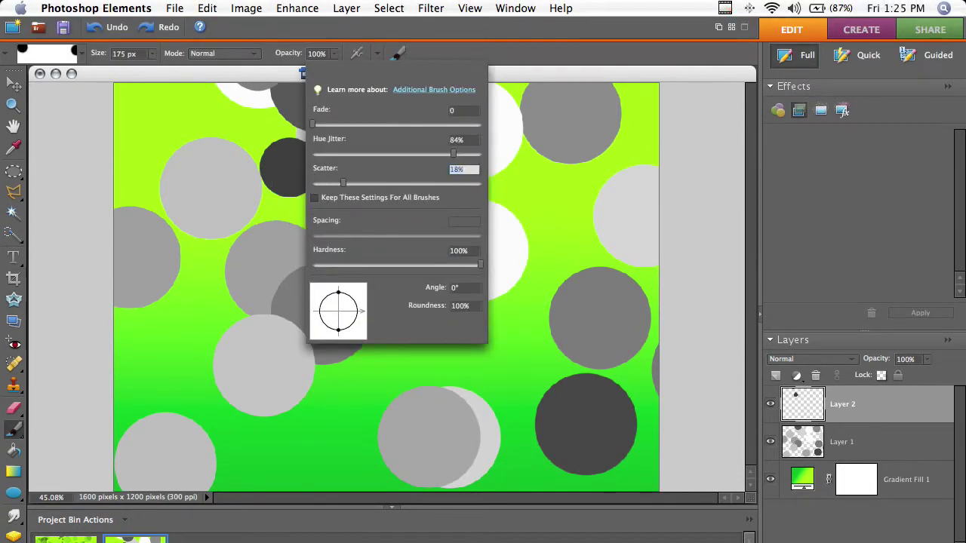
pyautogui.press('Return')
# Step: Paint grey and dark dots on Layer 2, hiding Layer 1 along the way
pyautogui.click(445, 228)
pyautogui.click(532, 333)
pyautogui.click(233, 243)
pyautogui.click(189, 137)
pyautogui.click(200, 417)
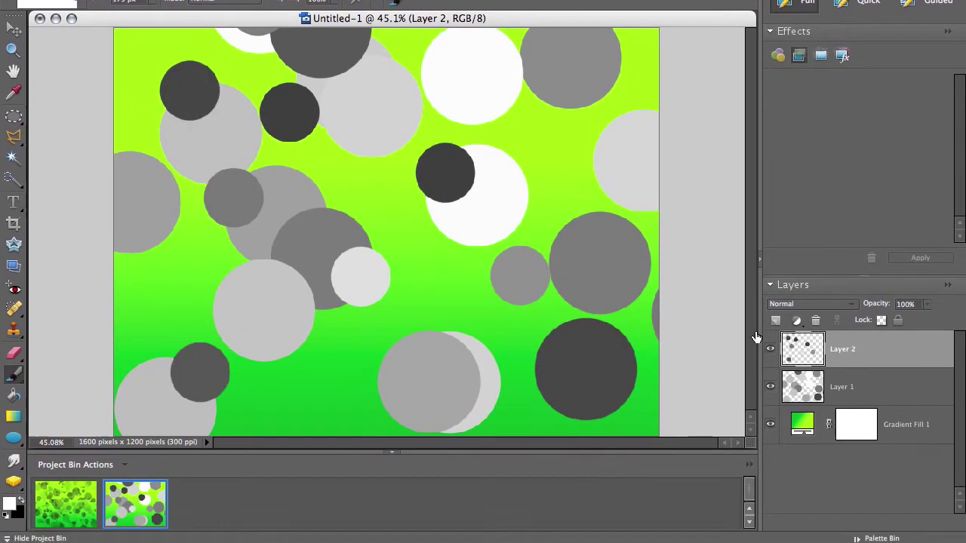
pyautogui.click(770, 381)
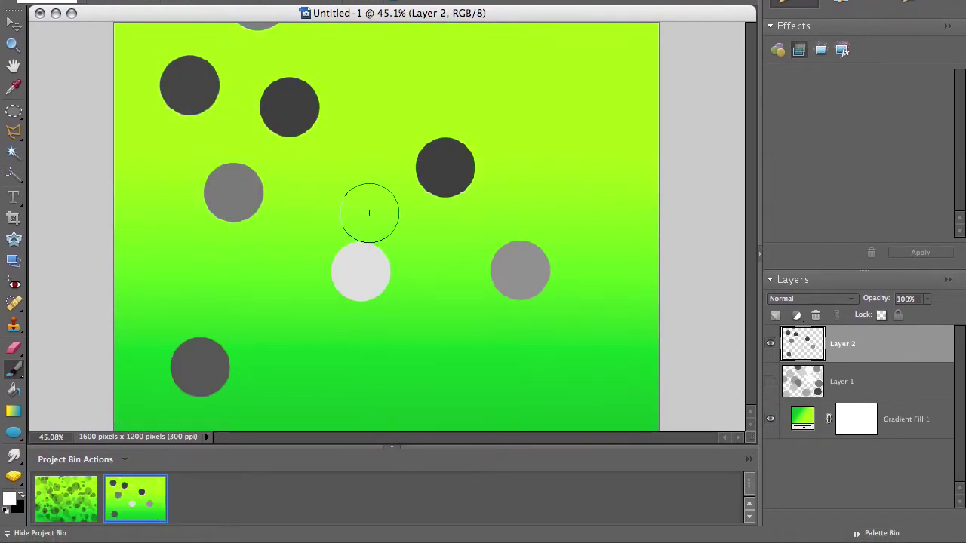
pyautogui.click(470, 360)
pyautogui.click(527, 361)
pyautogui.click(564, 88)
pyautogui.click(371, 54)
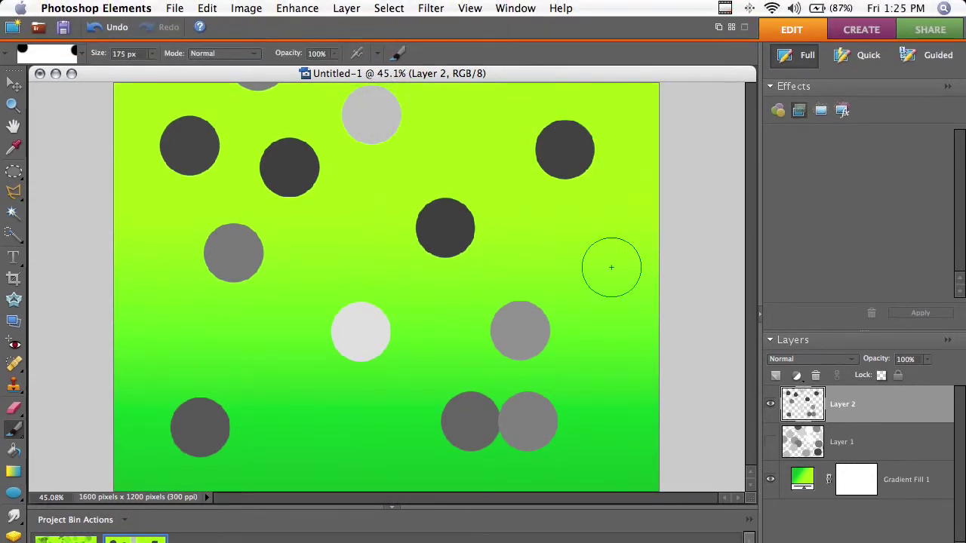
# Step: Fill the rest of Layer 2 with more grey and dark dots, then add Layer 3
pyautogui.click(611, 198)
pyautogui.click(349, 420)
pyautogui.click(111, 337)
pyautogui.click(365, 204)
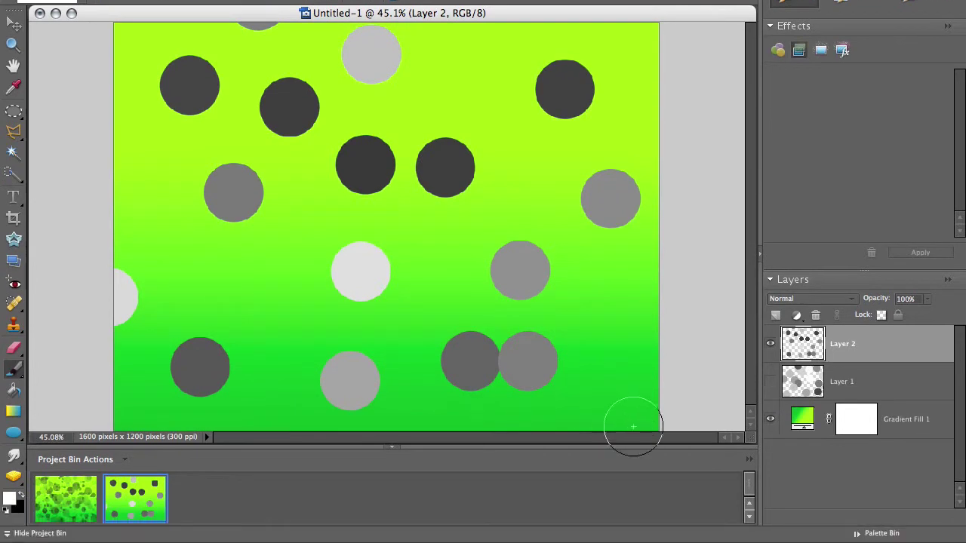
pyautogui.click(662, 442)
pyautogui.click(271, 217)
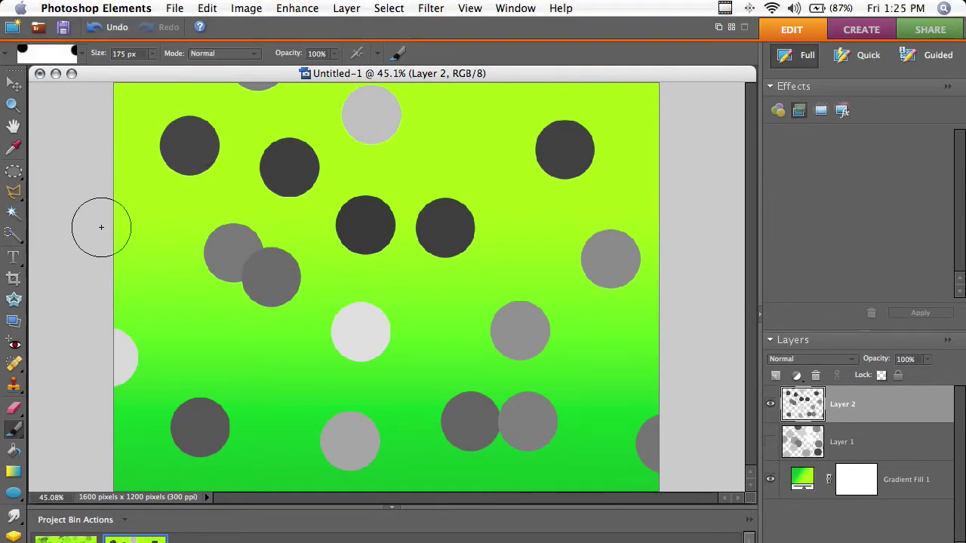
pyautogui.click(138, 249)
pyautogui.click(498, 92)
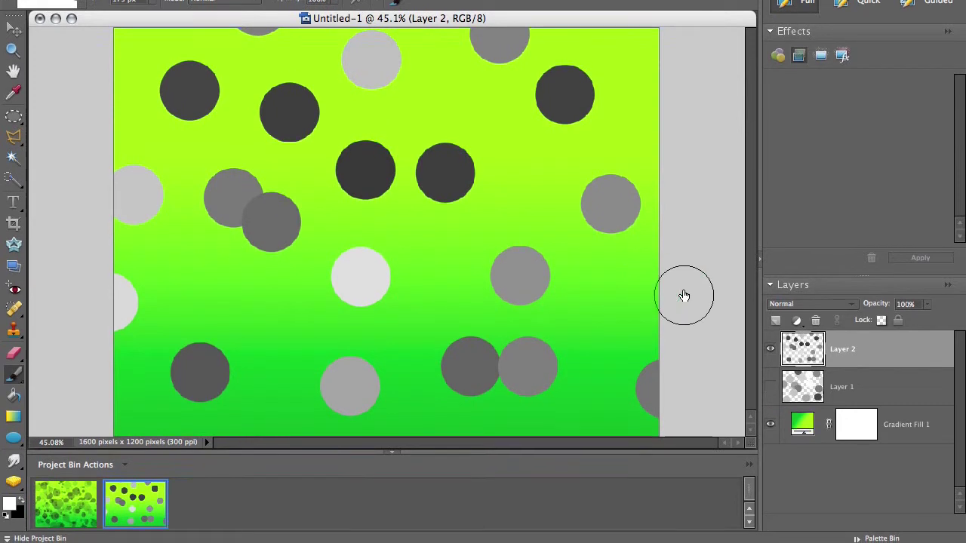
pyautogui.click(775, 315)
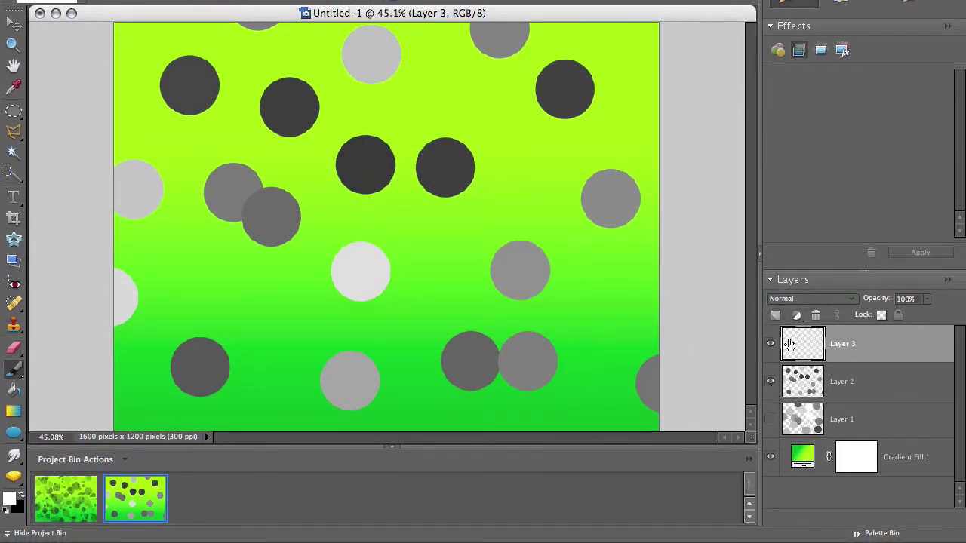
# Step: Hide Layer 2 and raise the brush Scatter well above 18%
pyautogui.click(770, 384)
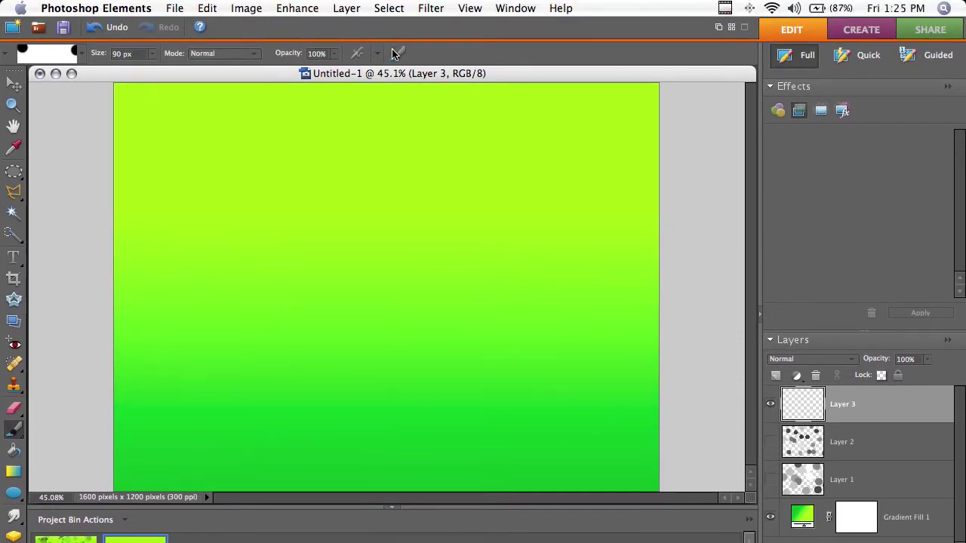
pyautogui.click(396, 54)
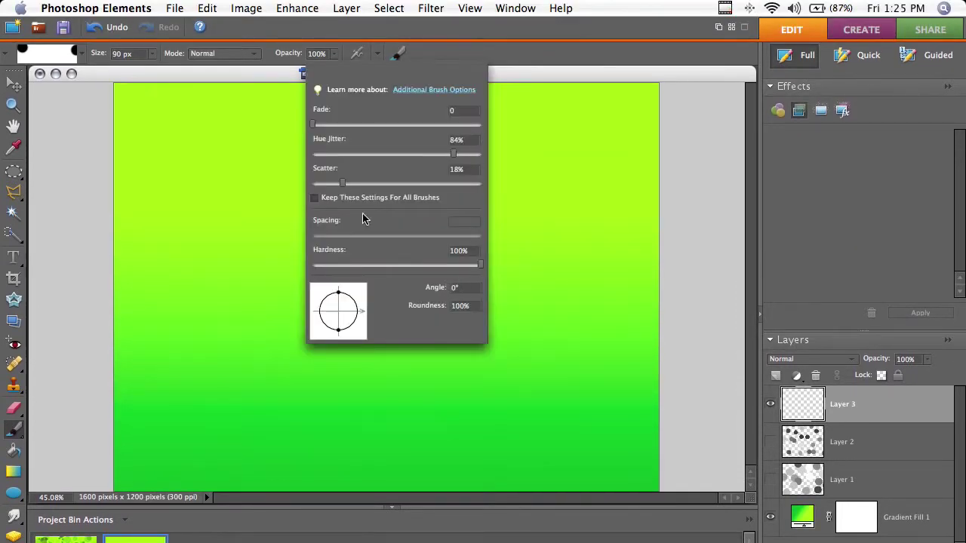
pyautogui.moveTo(357, 183); pyautogui.dragTo(417, 189)
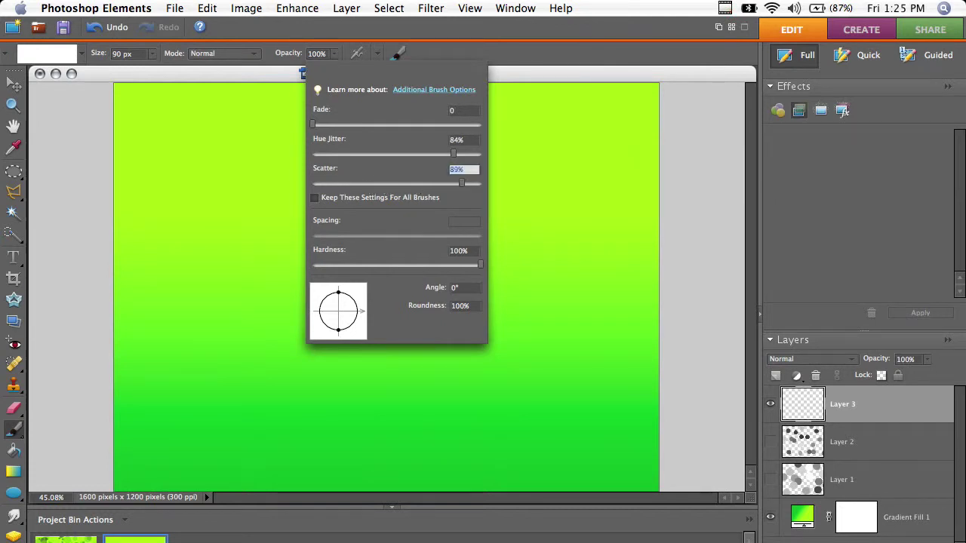
pyautogui.press('Return')
# Step: Paint scattered small grey and white dots across the canvas on Layer 3
pyautogui.moveTo(373, 142)
pyautogui.mouseDown()
pyautogui.moveTo(231, 214)
pyautogui.moveTo(558, 227)
pyautogui.moveTo(518, 255)
pyautogui.moveTo(550, 459)
pyautogui.moveTo(302, 451)
pyautogui.moveTo(304, 431)
pyautogui.moveTo(174, 452)
pyautogui.mouseUp()
pyautogui.moveTo(174, 391); pyautogui.dragTo(164, 339)
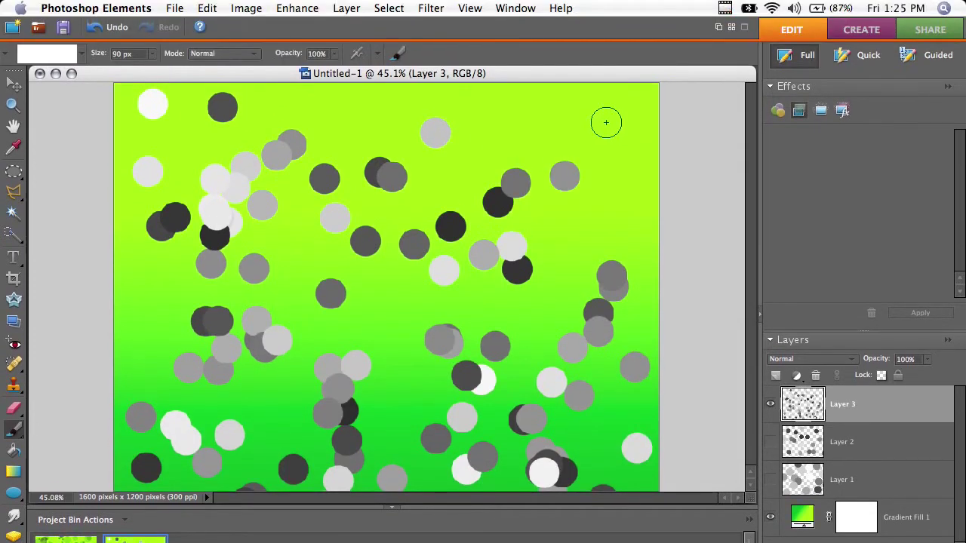
pyautogui.moveTo(606, 61); pyautogui.dragTo(627, 116)
pyautogui.moveTo(345, 83); pyautogui.dragTo(359, 132)
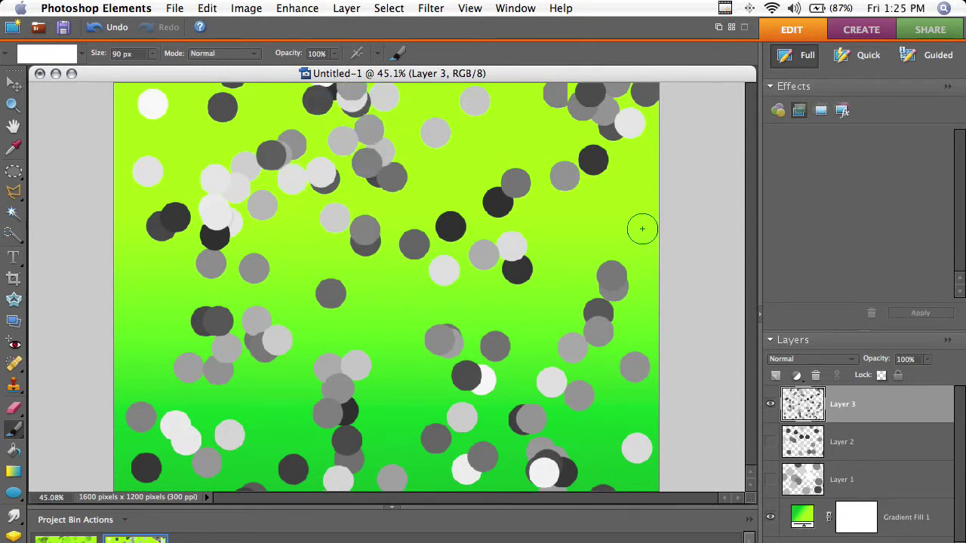
pyautogui.moveTo(640, 214); pyautogui.dragTo(673, 215)
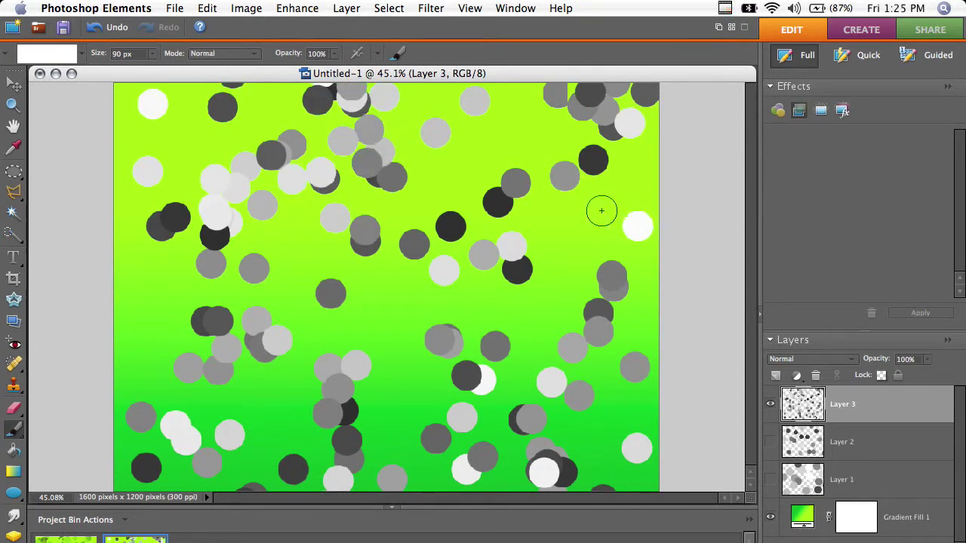
pyautogui.moveTo(602, 211); pyautogui.dragTo(601, 233)
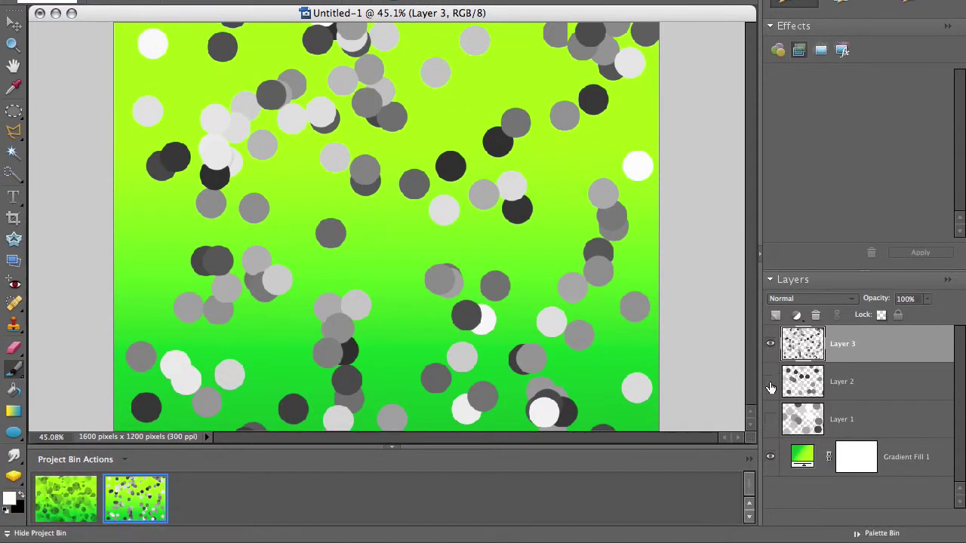
# Step: Select Layer 1 with Layers 2 and 3 hidden
pyautogui.click(770, 442)
pyautogui.click(771, 480)
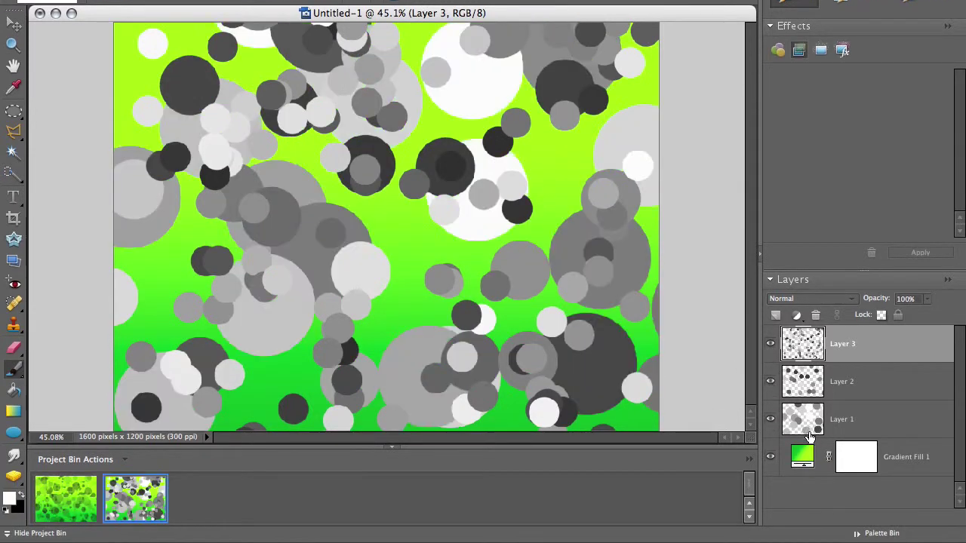
pyautogui.click(802, 421)
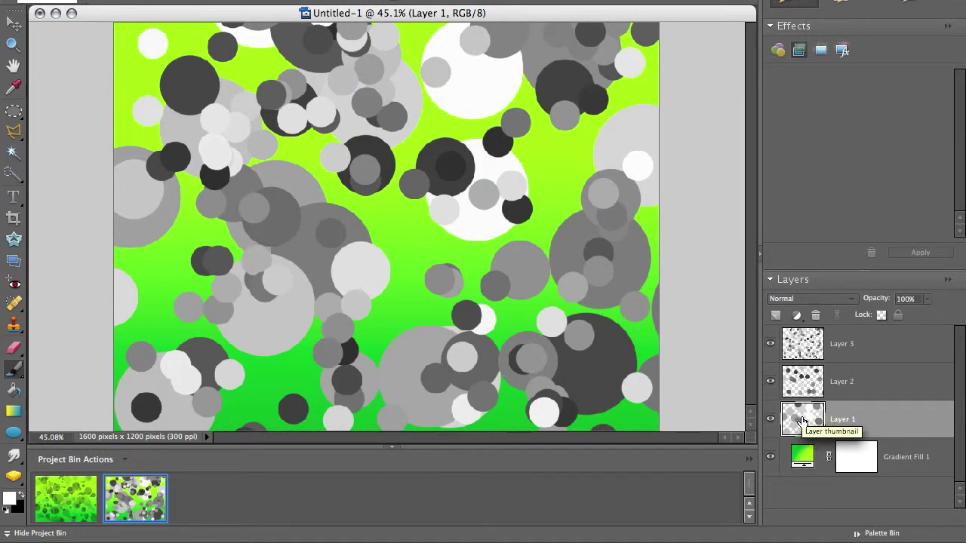
pyautogui.click(770, 381)
pyautogui.click(770, 344)
# Step: Apply a 9.5-pixel Gaussian Blur to Layer 1
pyautogui.click(430, 8)
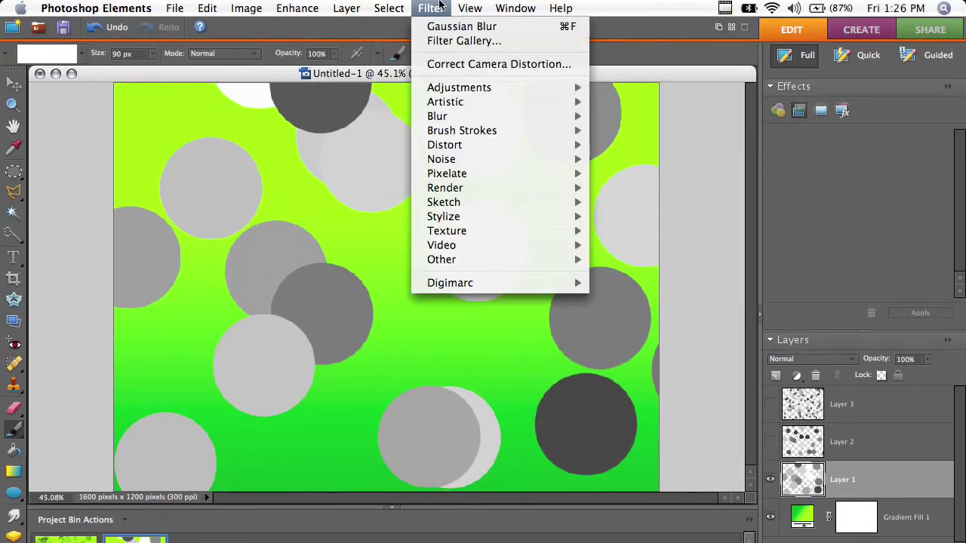
pyautogui.moveTo(465, 119)
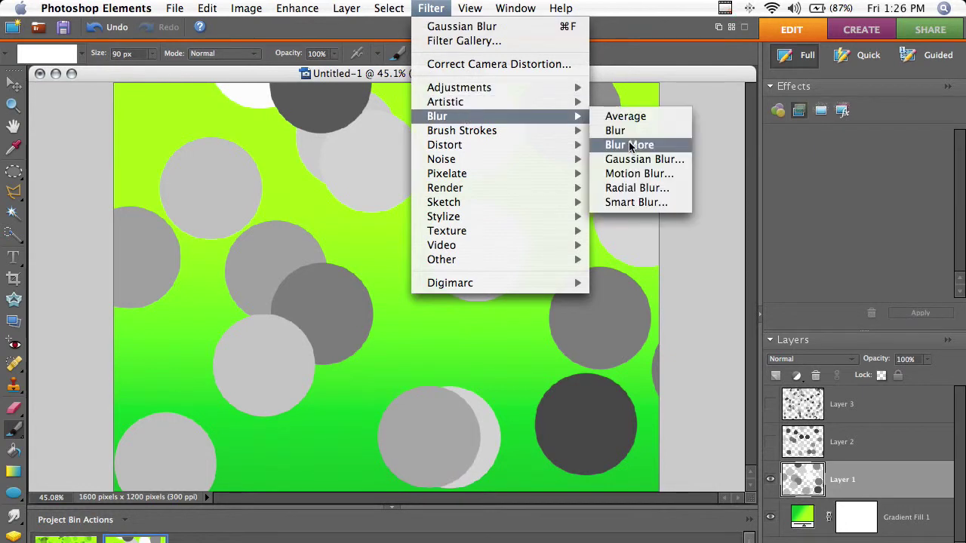
pyautogui.click(632, 159)
pyautogui.moveTo(552, 332); pyautogui.dragTo(598, 332)
pyautogui.moveTo(598, 279); pyautogui.dragTo(598, 280)
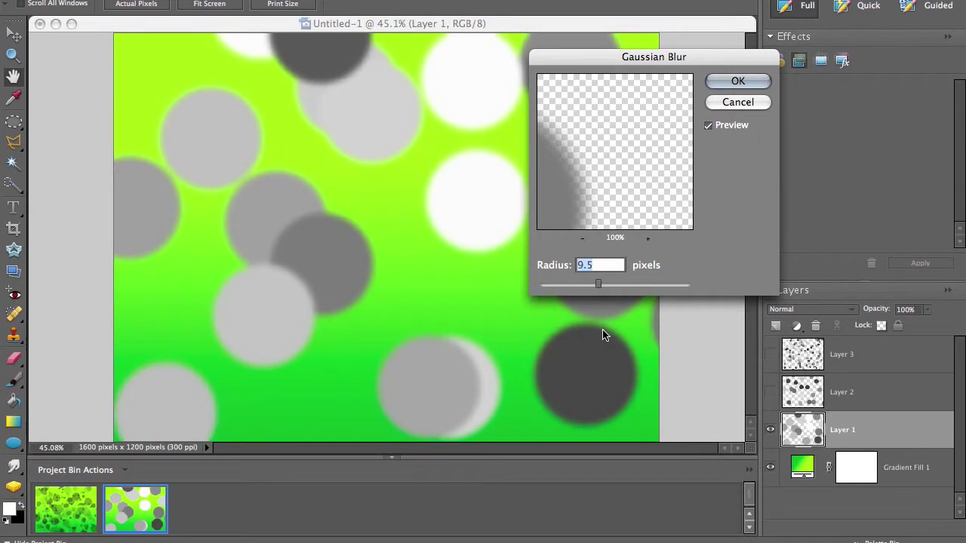
pyautogui.press('Return')
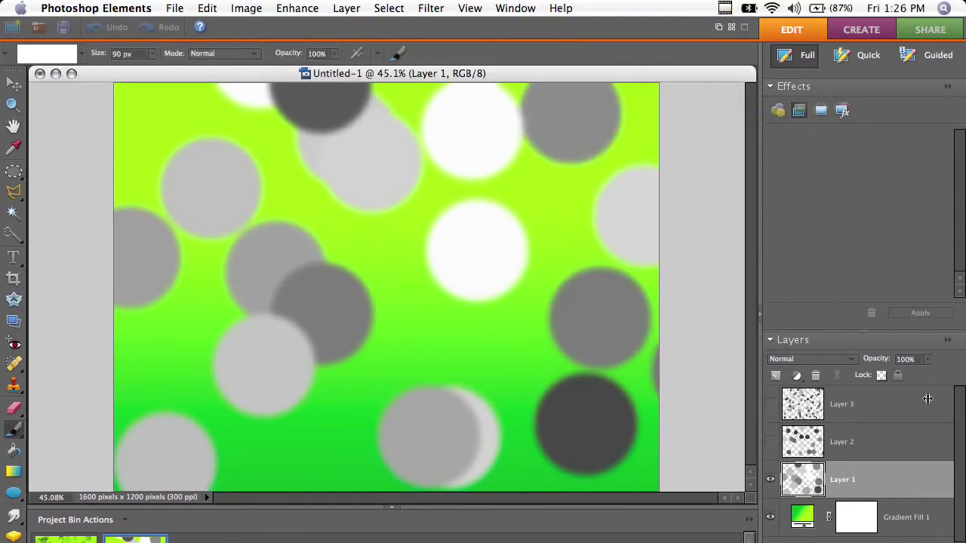
# Step: Make Layer 2 visible and run a 4.1-pixel Gaussian Blur on the still-selected layer
pyautogui.click(770, 441)
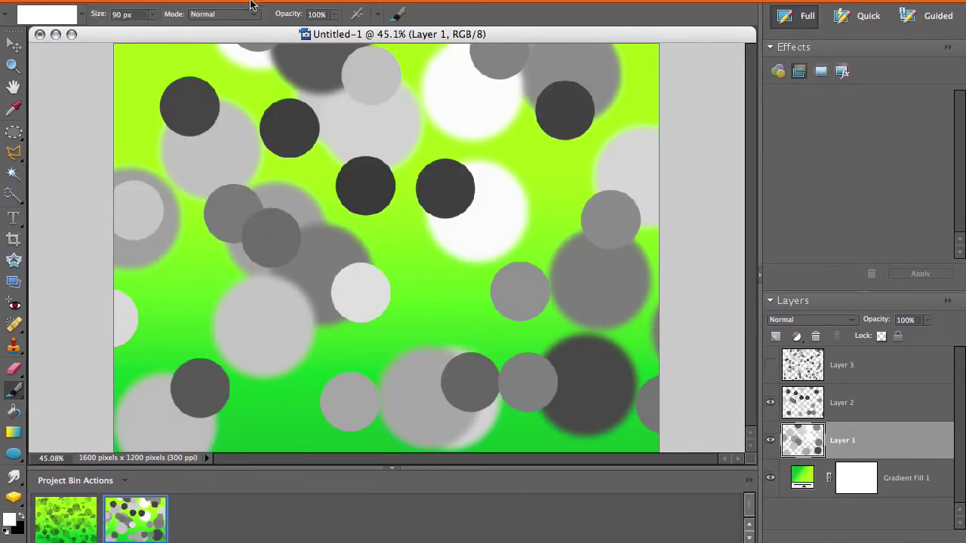
pyautogui.click(431, 7)
pyautogui.moveTo(589, 121)
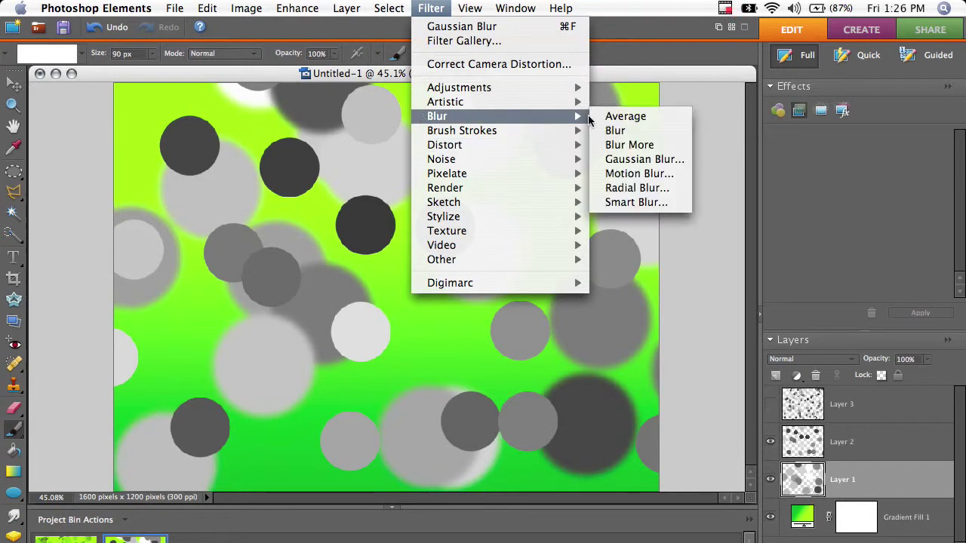
pyautogui.click(634, 159)
pyautogui.click(572, 334)
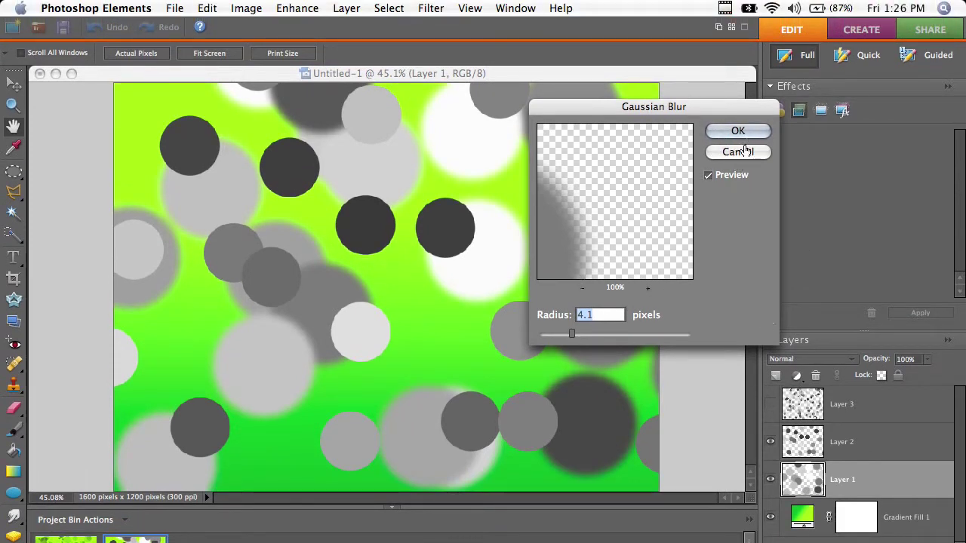
pyautogui.click(739, 130)
# Step: Select Layer 2 and blur its dots with a 4.1-pixel Gaussian Blur
pyautogui.click(842, 442)
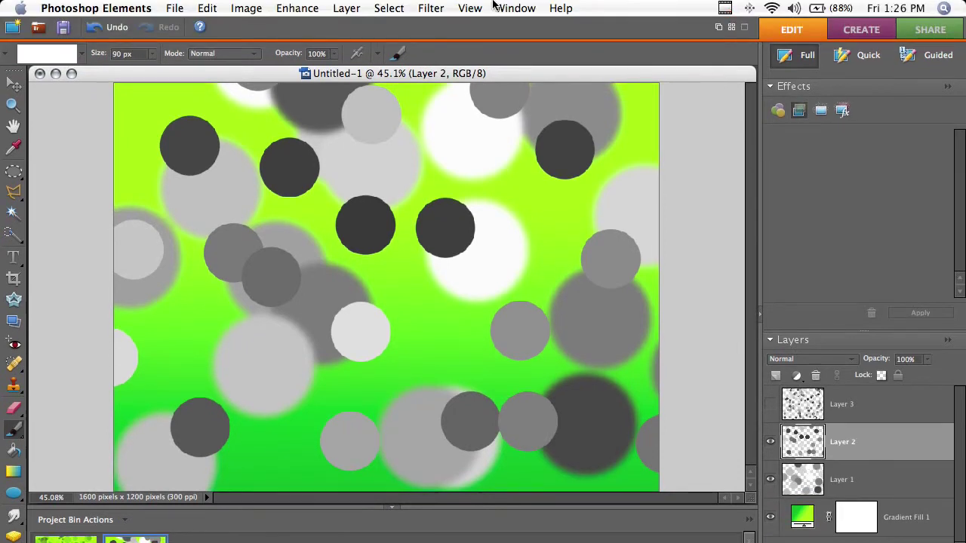
pyautogui.click(431, 8)
pyautogui.moveTo(449, 151)
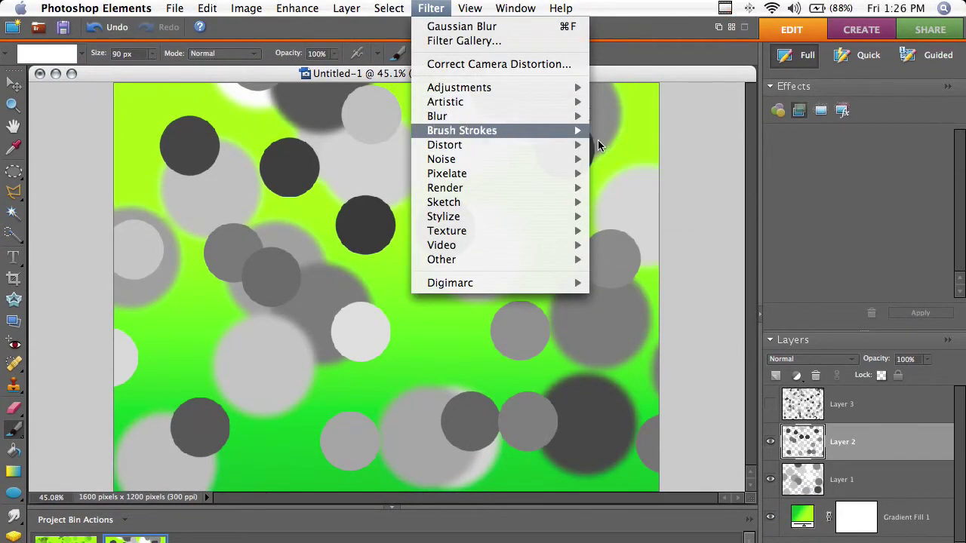
pyautogui.moveTo(555, 131)
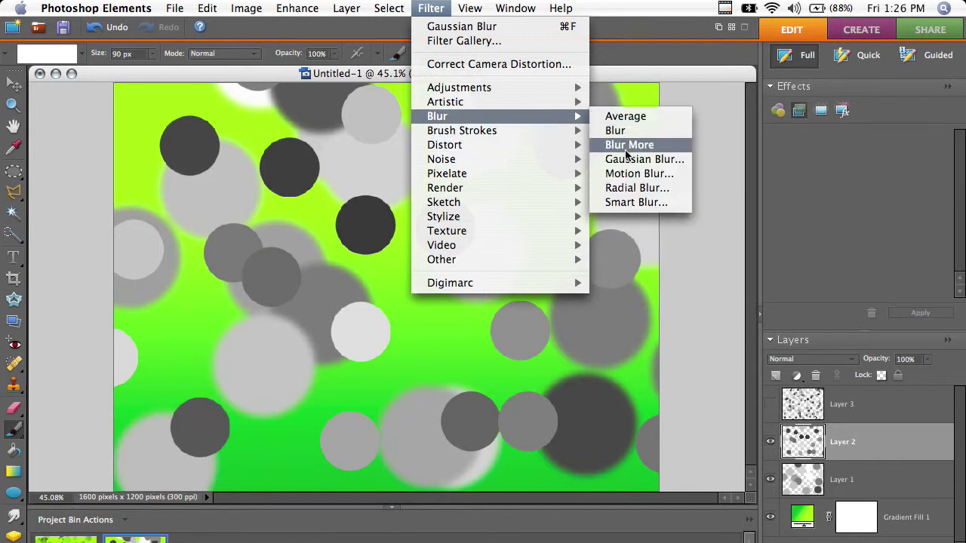
pyautogui.click(642, 157)
pyautogui.moveTo(598, 334); pyautogui.dragTo(571, 334)
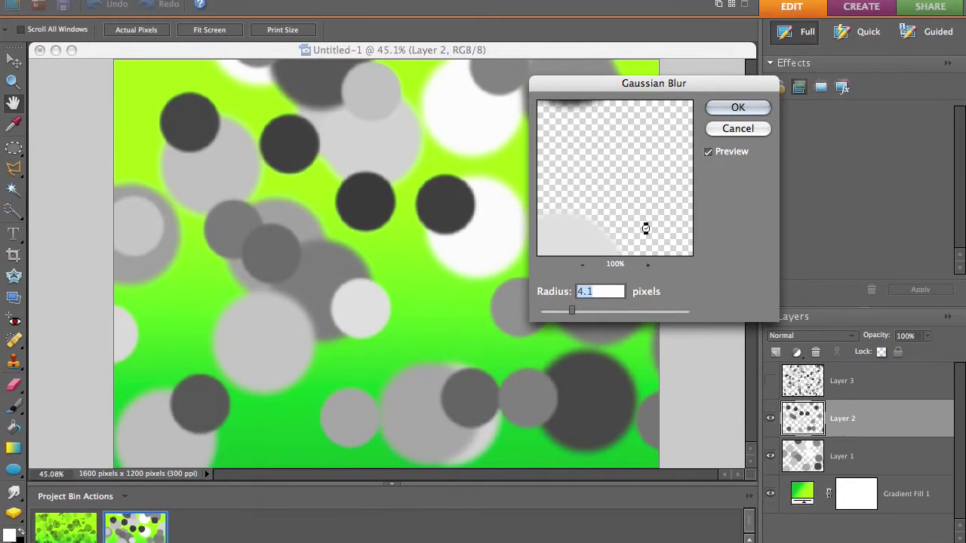
pyautogui.press('Return')
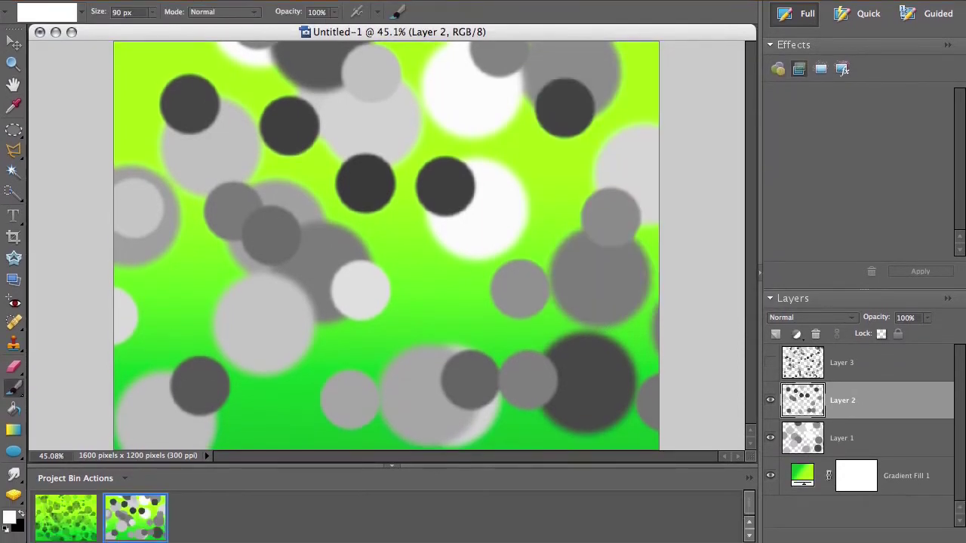
# Step: Show and select Layer 3, apply a 1.0-pixel Gaussian Blur, and zoom to 50%
pyautogui.click(853, 404)
pyautogui.click(770, 404)
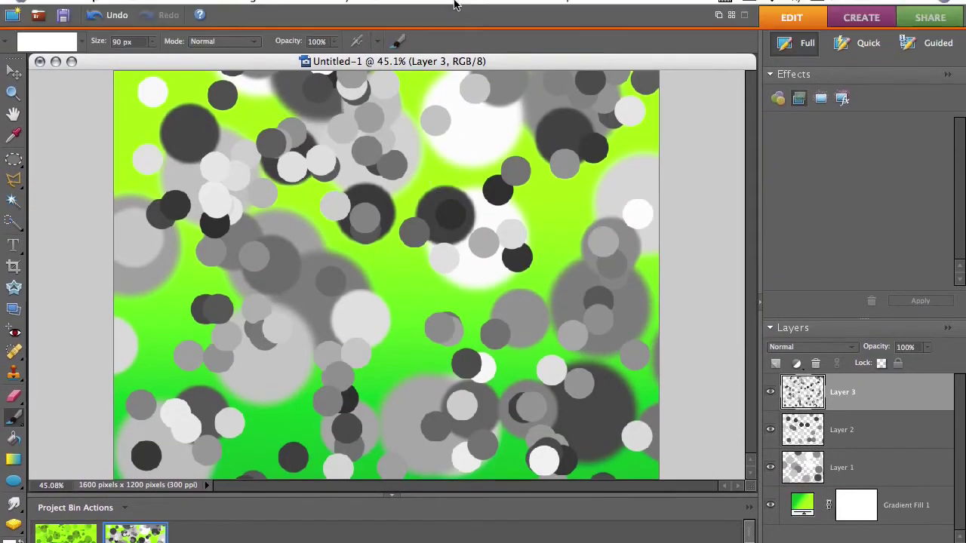
pyautogui.click(431, 7)
pyautogui.moveTo(444, 90)
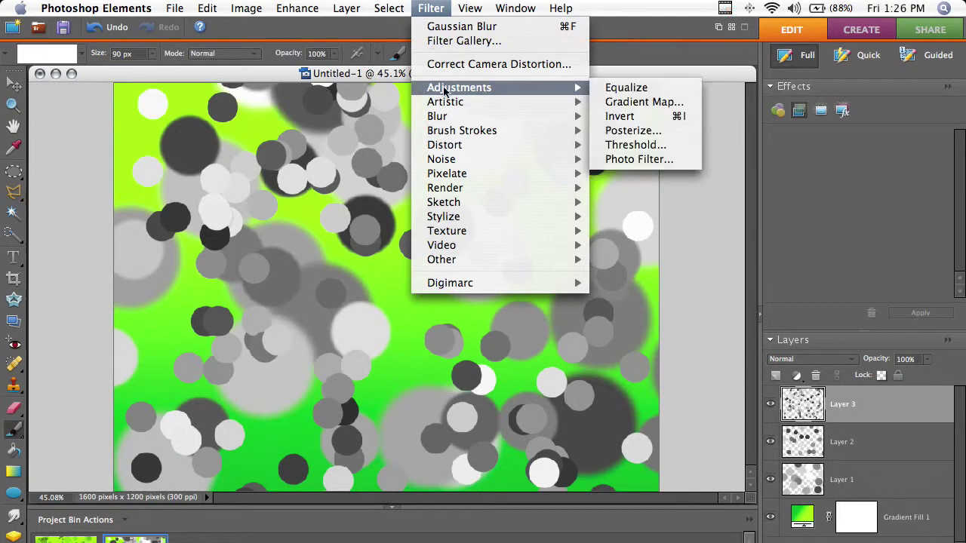
pyautogui.moveTo(453, 117)
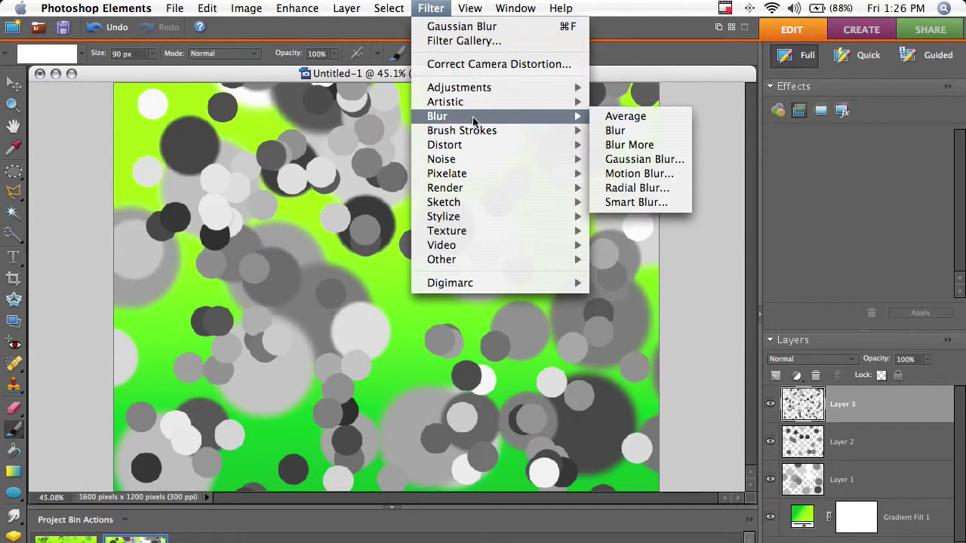
pyautogui.click(653, 159)
pyautogui.moveTo(565, 326); pyautogui.dragTo(546, 276)
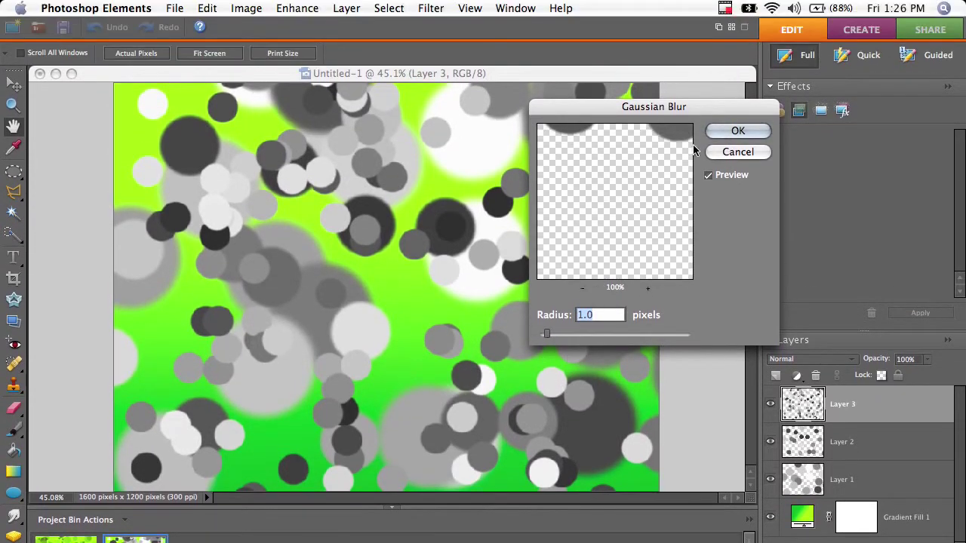
pyautogui.click(735, 132)
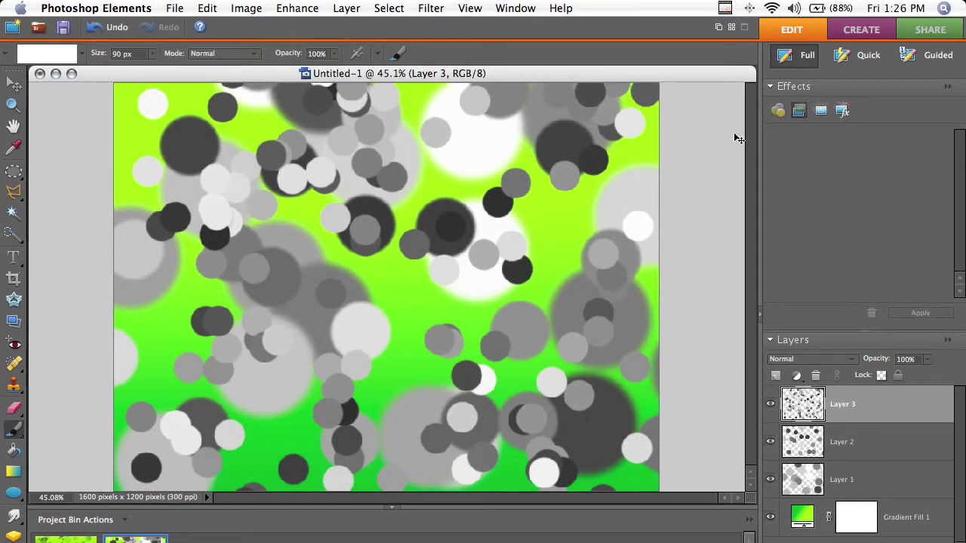
pyautogui.press('super+plus')
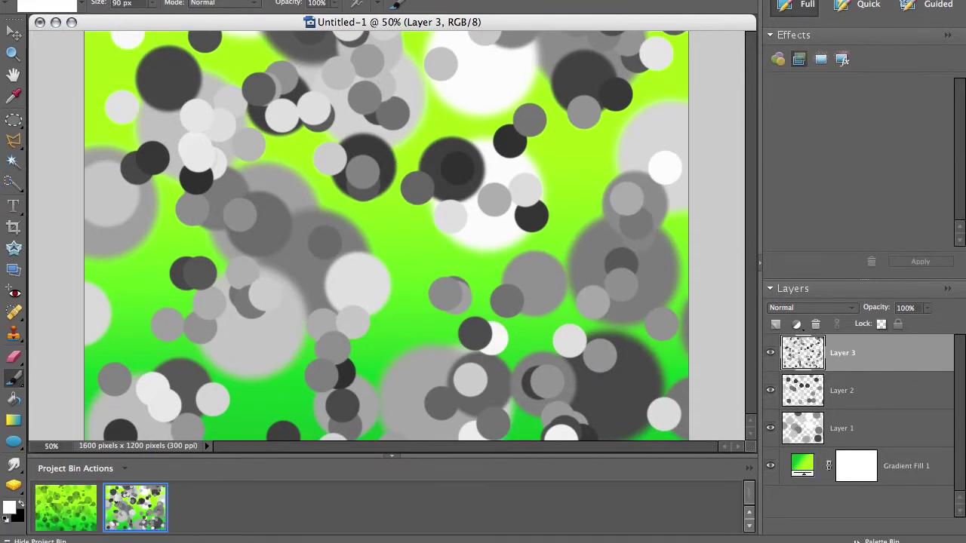
# Step: Set the blend mode of Layer 1, Layer 2 and Layer 3 to Multiply
pyautogui.click(841, 479)
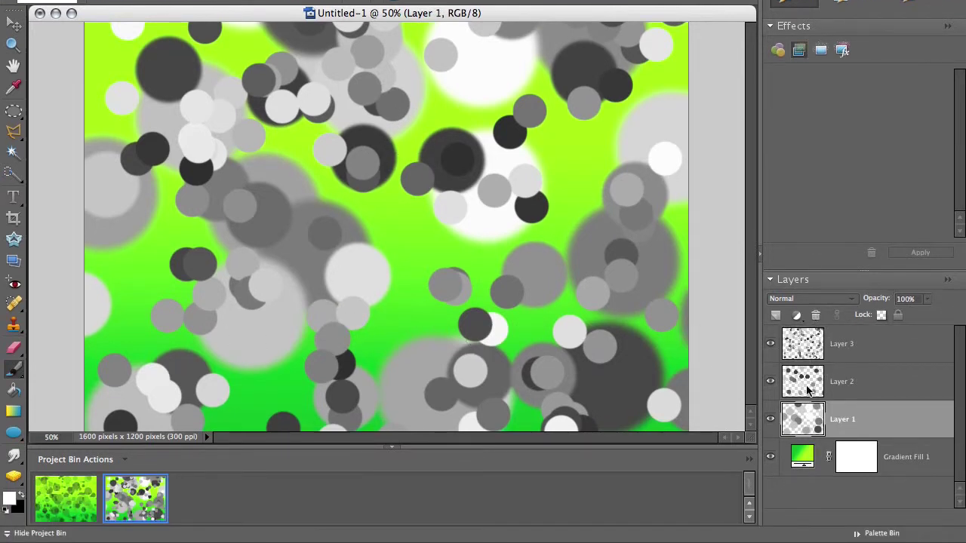
pyautogui.click(808, 298)
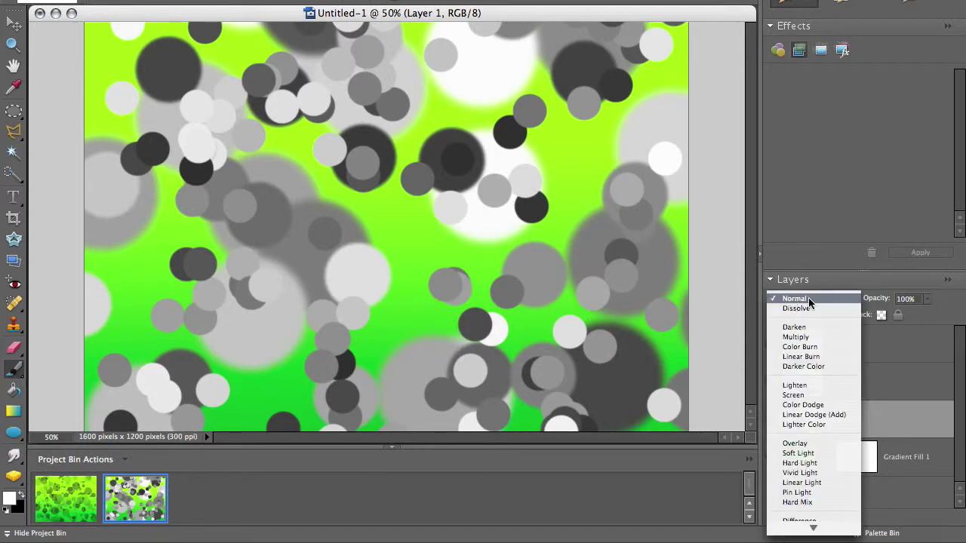
pyautogui.click(809, 337)
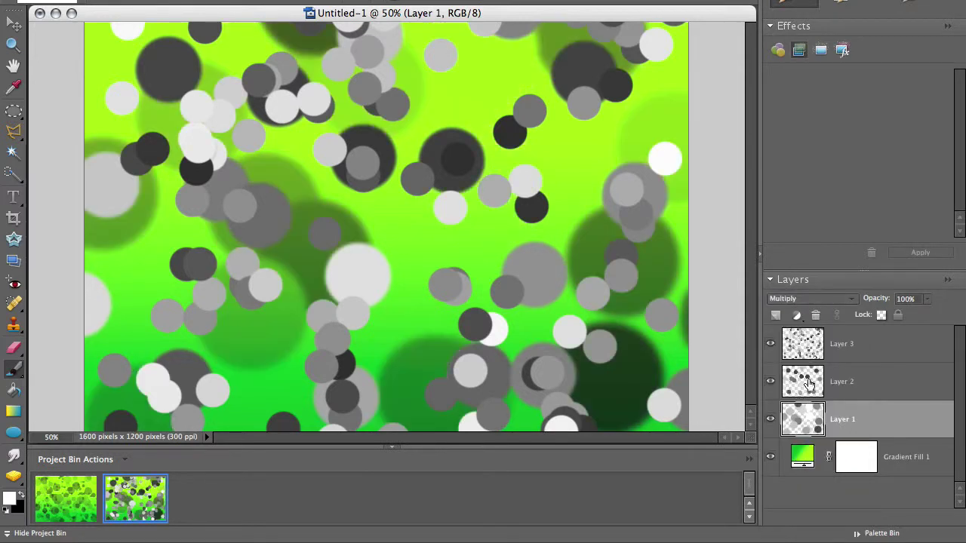
pyautogui.click(811, 381)
pyautogui.click(793, 300)
pyautogui.click(803, 337)
pyautogui.click(802, 341)
pyautogui.click(802, 300)
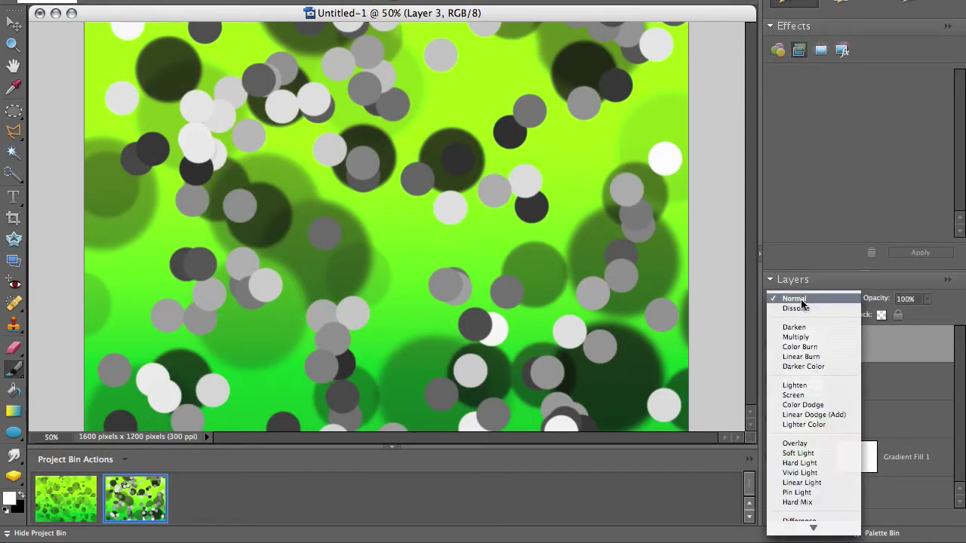
pyautogui.click(796, 337)
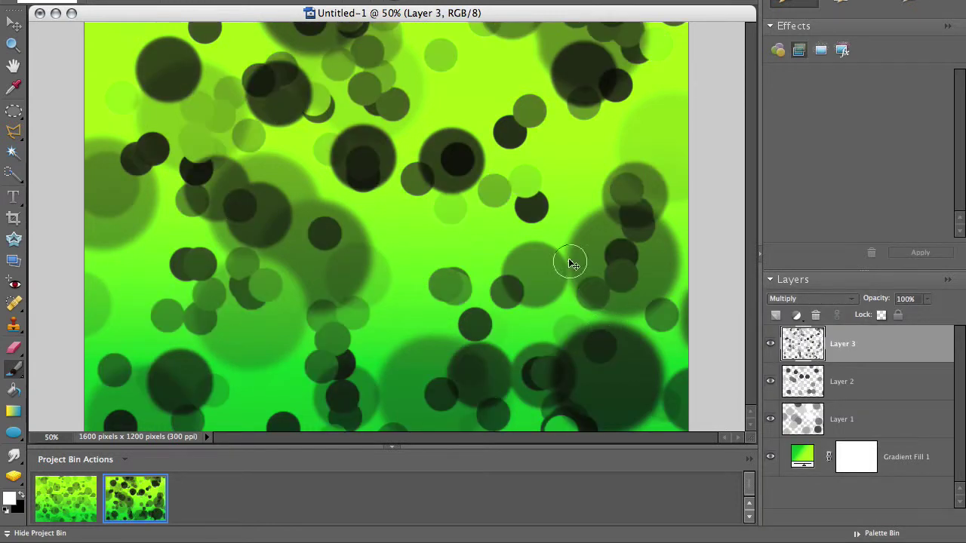
# Step: Zoom out and back to 50%, then hide the project bin to enlarge the canvas
pyautogui.press('super+minus')
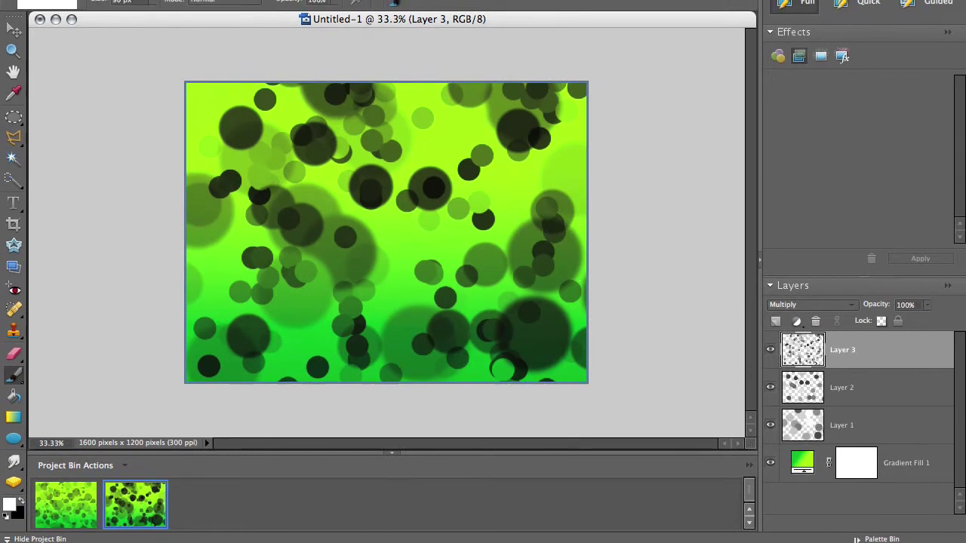
pyautogui.press('super+equal')
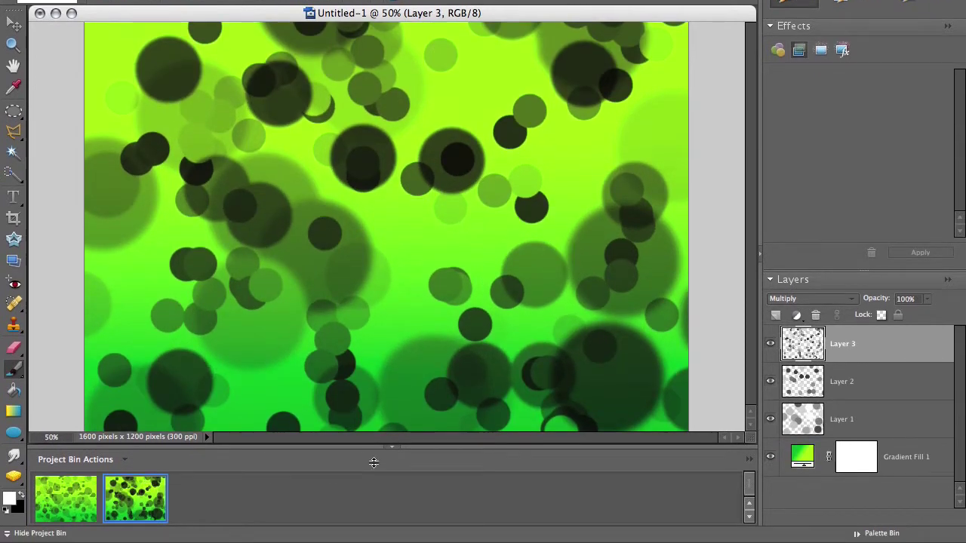
pyautogui.click(392, 448)
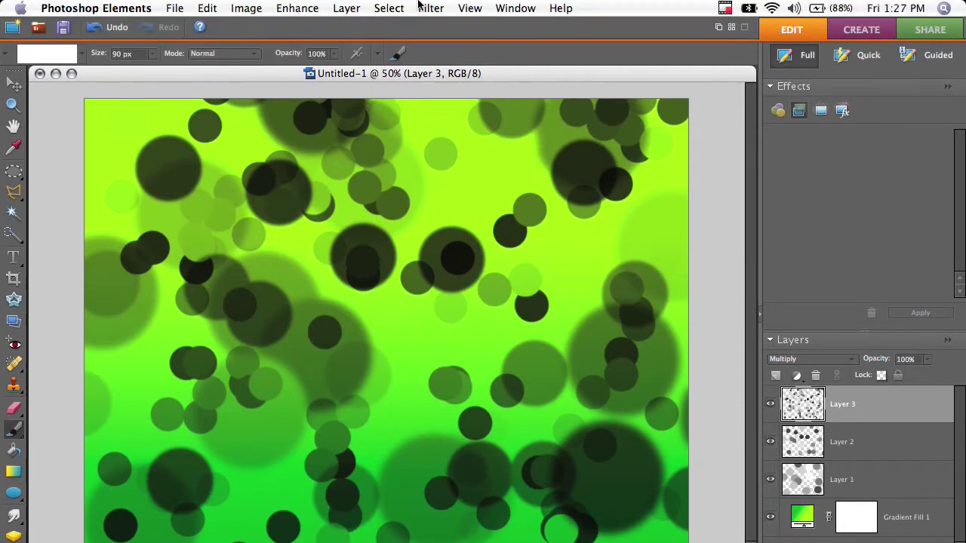
# Step: Add a Levels 1 adjustment layer grouped with Layer 3, with midtone gamma at 0.95
pyautogui.click(388, 8)
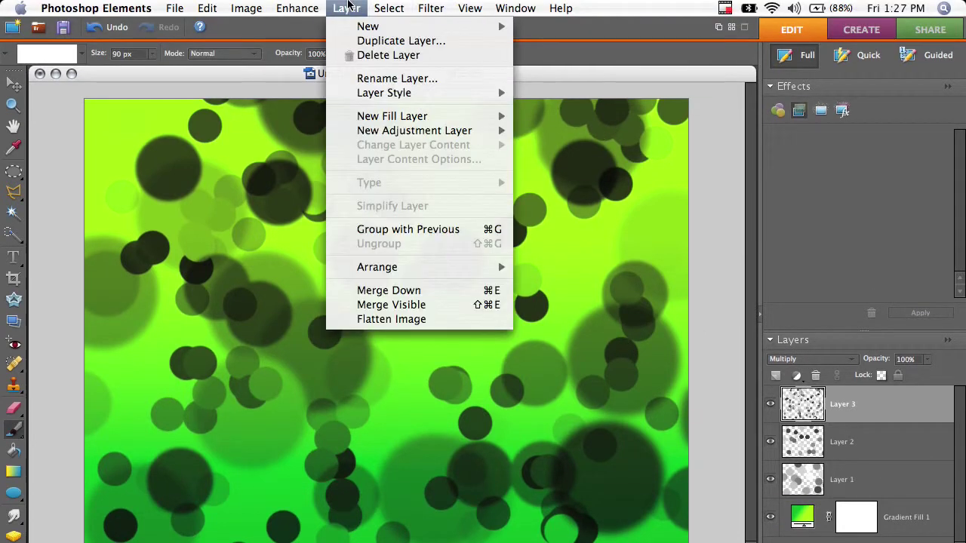
pyautogui.moveTo(498, 117)
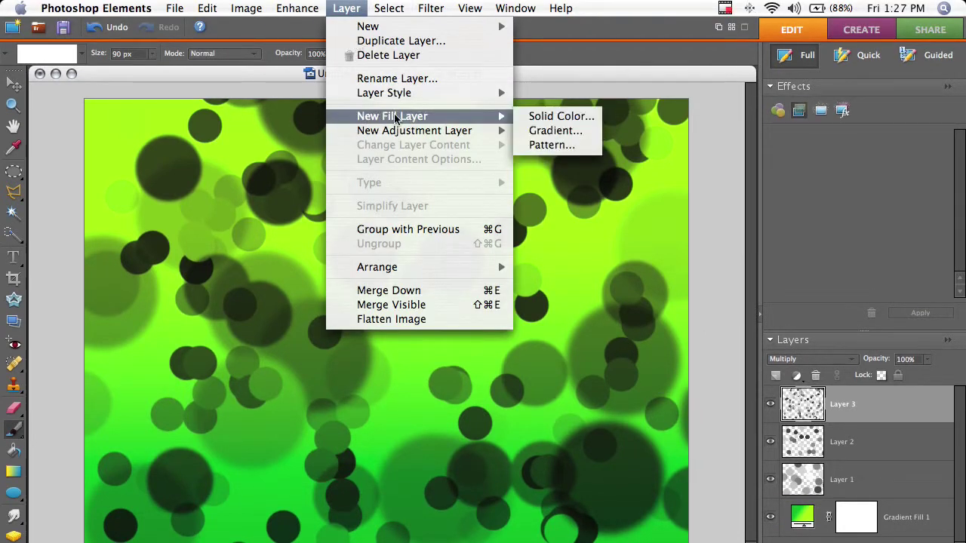
pyautogui.click(543, 130)
pyautogui.click(349, 239)
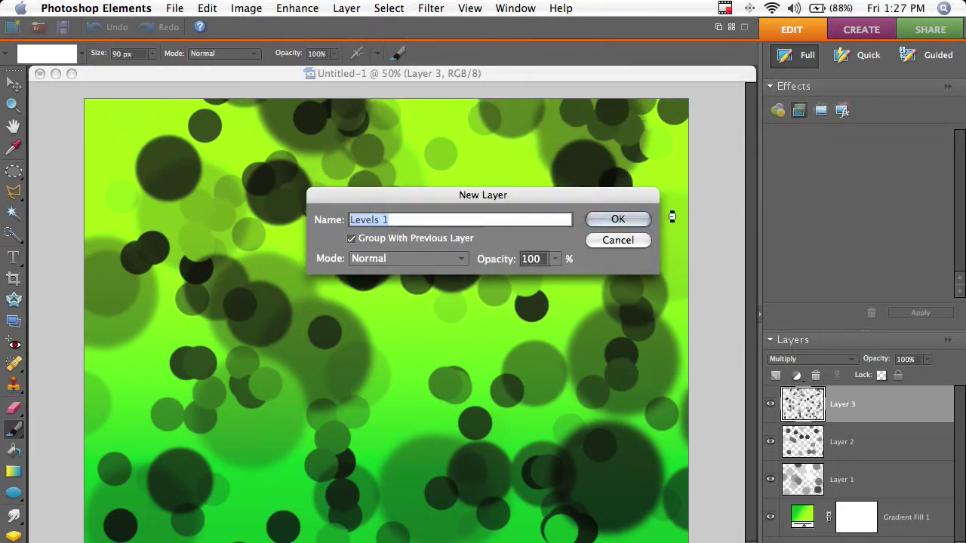
pyautogui.click(621, 219)
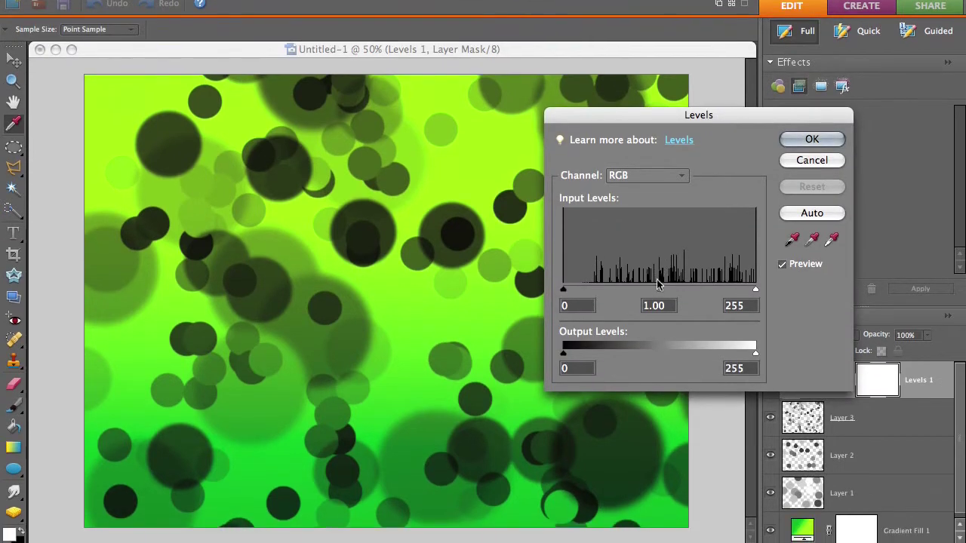
pyautogui.moveTo(658, 289)
pyautogui.mouseDown()
pyautogui.moveTo(617, 288)
pyautogui.moveTo(703, 294)
pyautogui.moveTo(725, 275)
pyautogui.moveTo(645, 271)
pyautogui.moveTo(663, 274)
pyautogui.mouseUp()
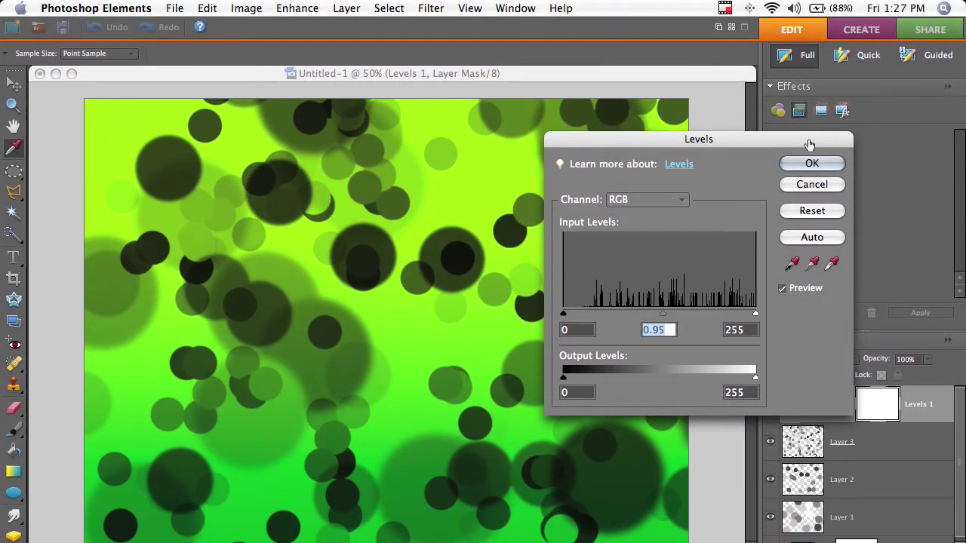
pyautogui.click(811, 127)
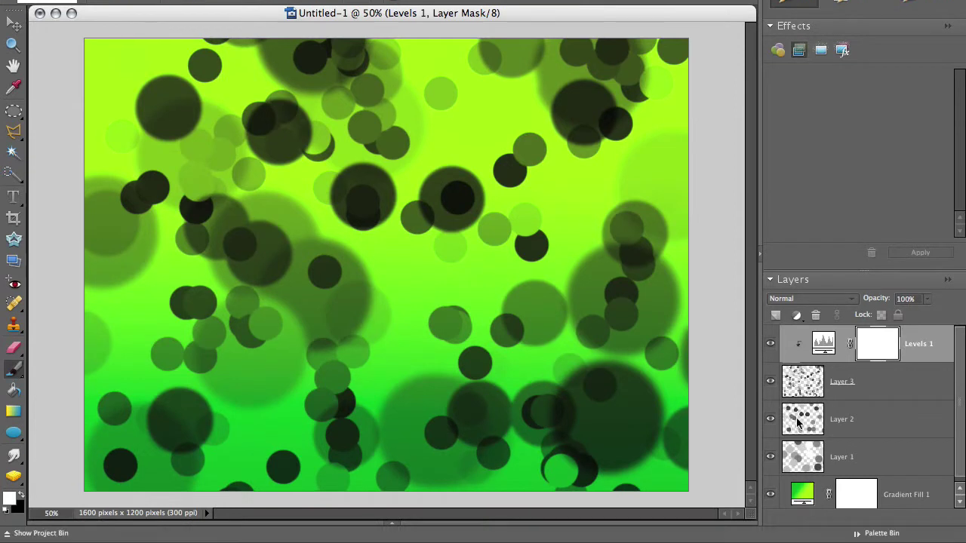
# Step: Add Levels 2 above Layer 2 with midtones at 1.49, and clip it to Layer 2 with Ctrl+G
pyautogui.click(793, 451)
pyautogui.click(796, 316)
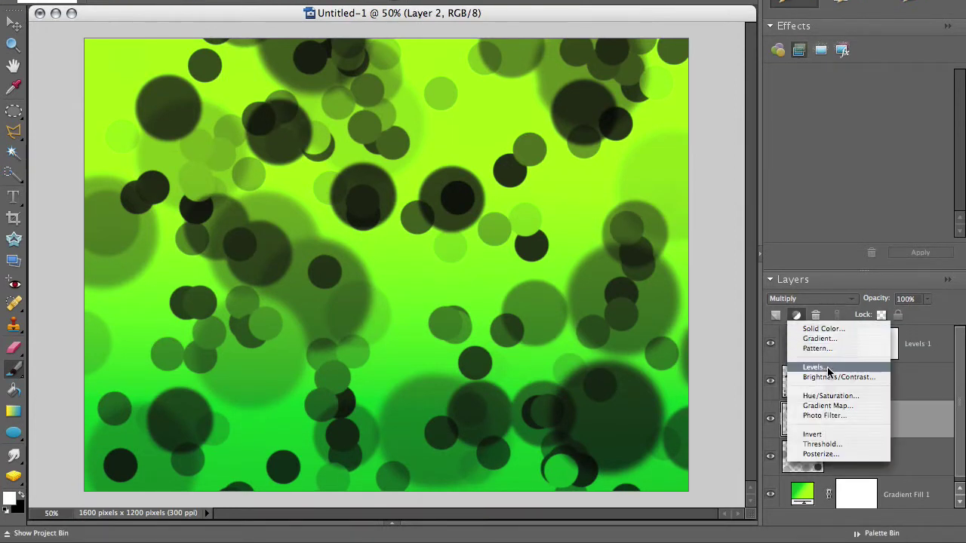
pyautogui.click(826, 368)
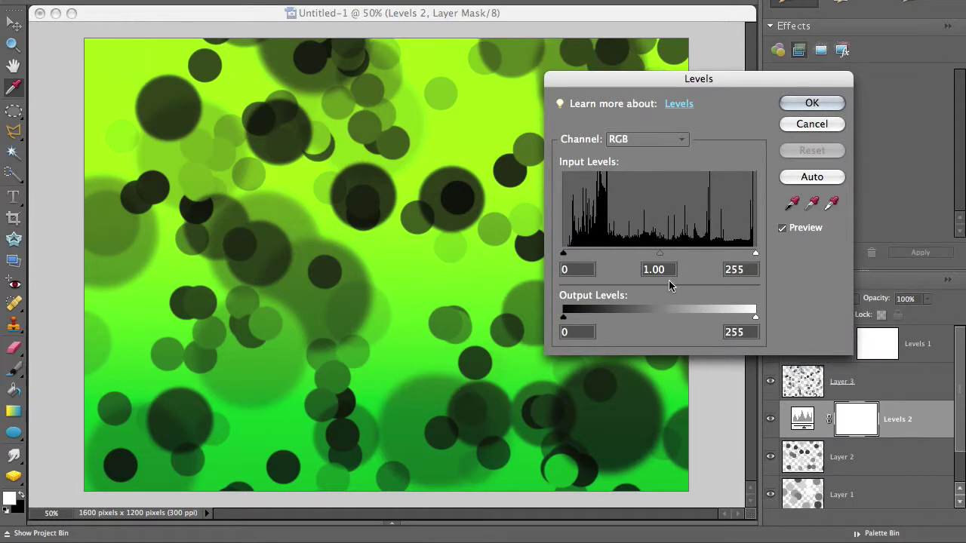
pyautogui.moveTo(661, 260); pyautogui.dragTo(633, 281)
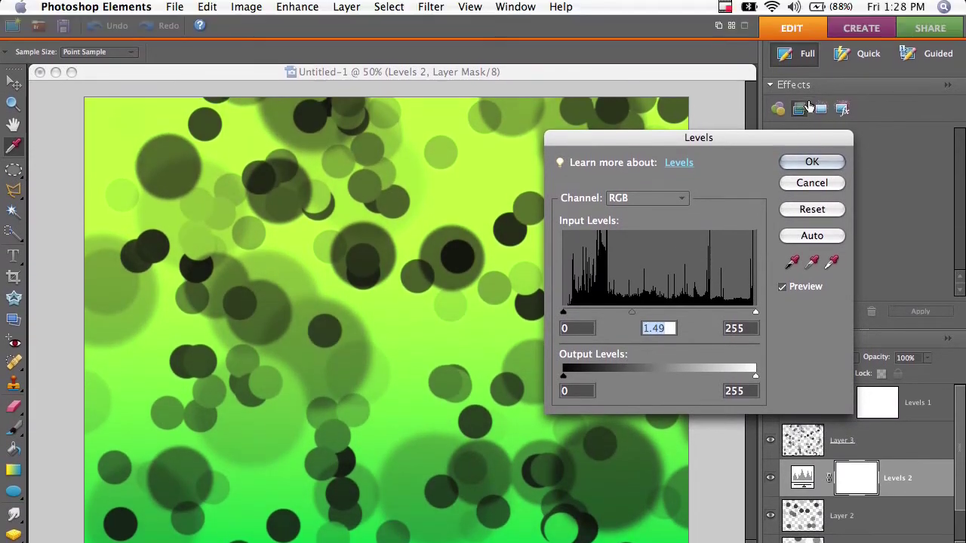
pyautogui.press('Return')
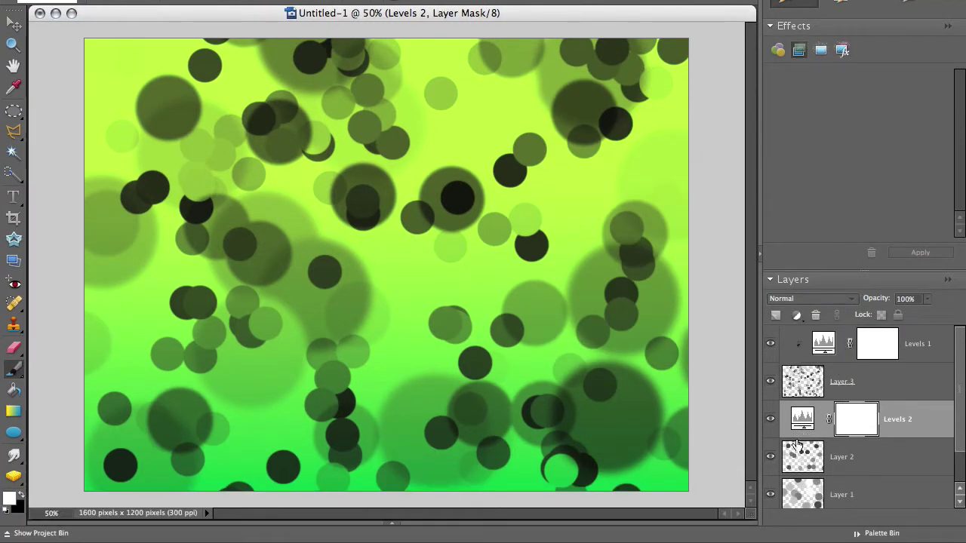
pyautogui.hotkey('ctrl', 'g')
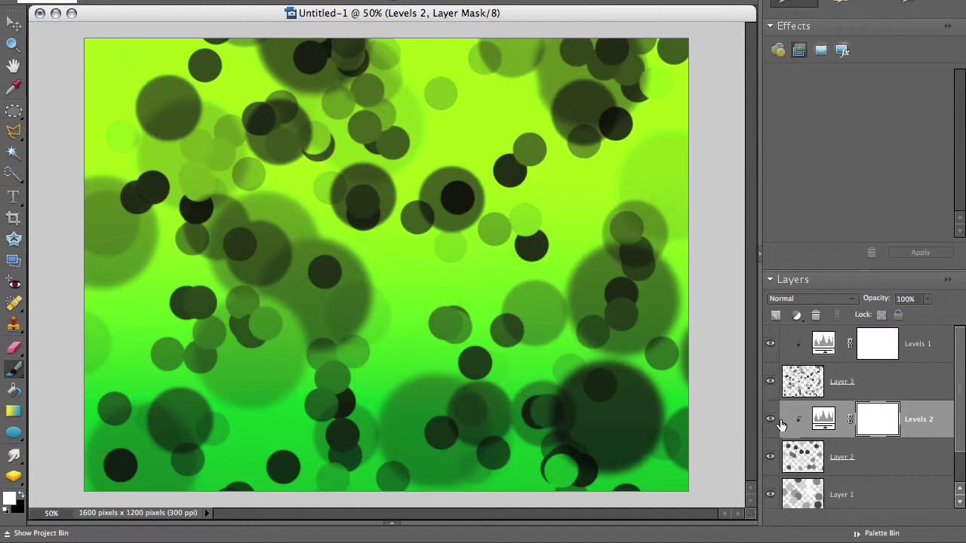
# Step: Add a Levels 3 adjustment layer above Layer 1 and apply a midtone change
pyautogui.click(812, 494)
pyautogui.click(796, 315)
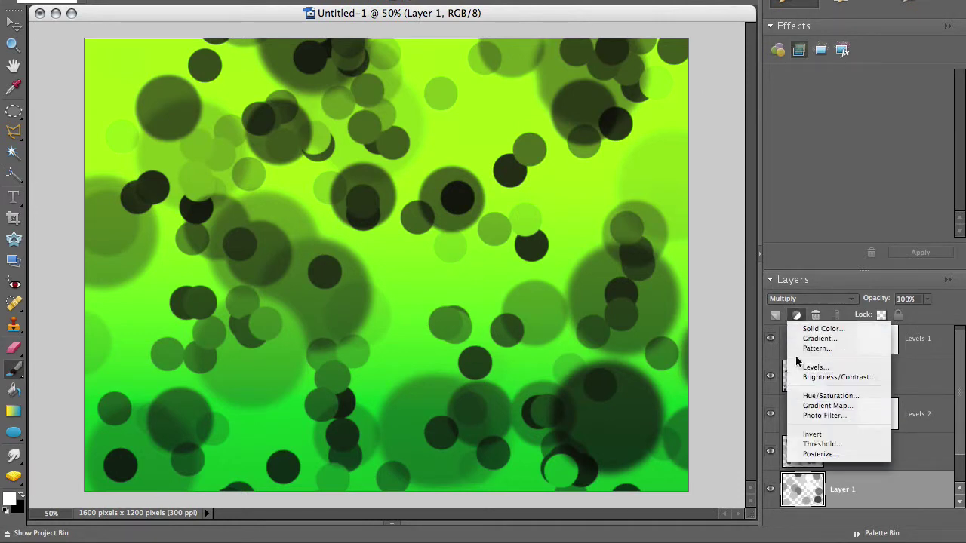
pyautogui.click(816, 366)
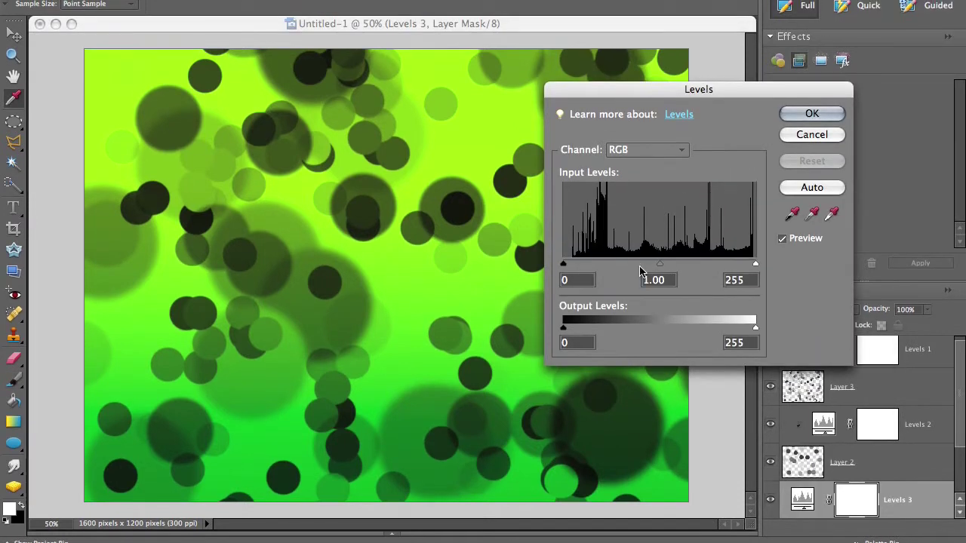
pyautogui.moveTo(659, 266); pyautogui.dragTo(651, 305)
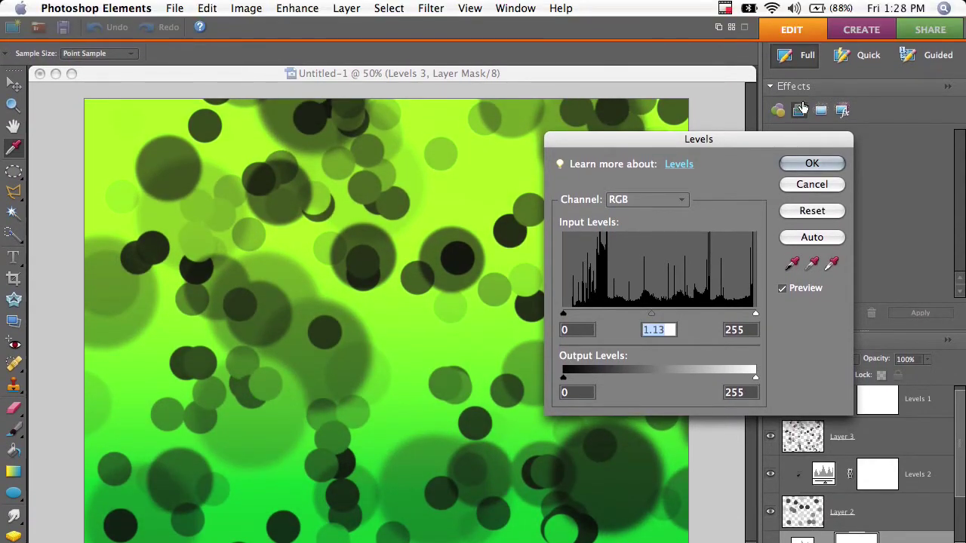
pyautogui.click(811, 163)
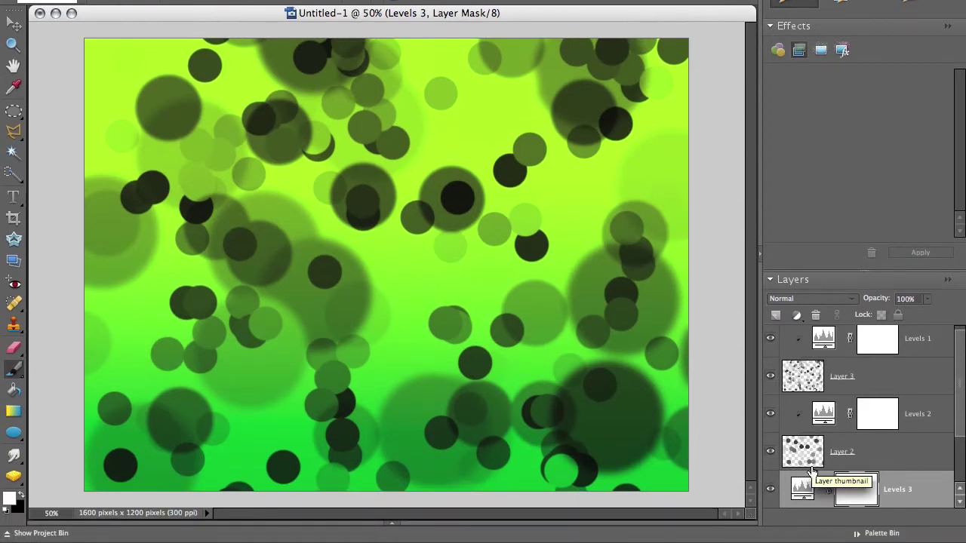
# Step: Undo the accidental clipping of Layer 2 and clip Levels 3 to Layer 1 instead
pyautogui.moveTo(805, 474); pyautogui.dragTo(798, 469)
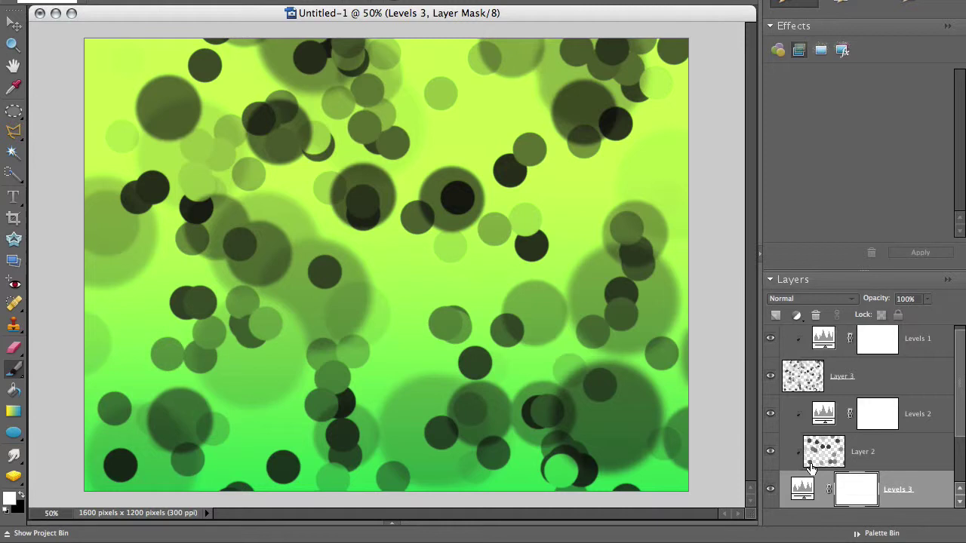
pyautogui.scroll(-2, 851, 458)
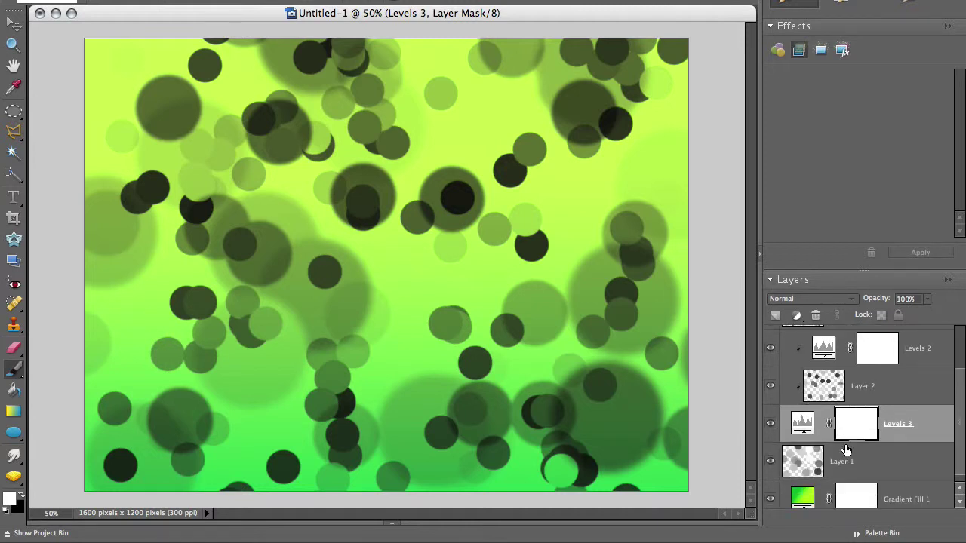
pyautogui.press('super+z')
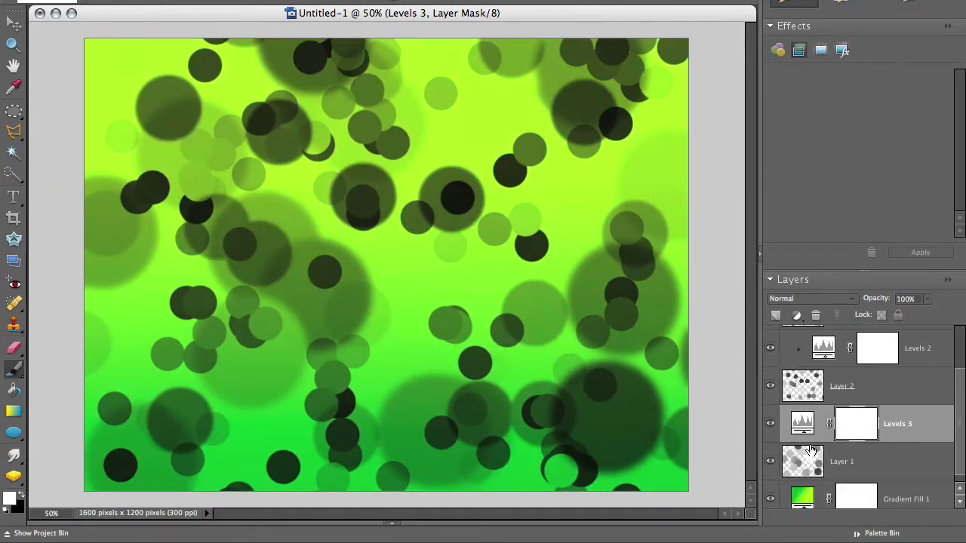
pyautogui.click(800, 458)
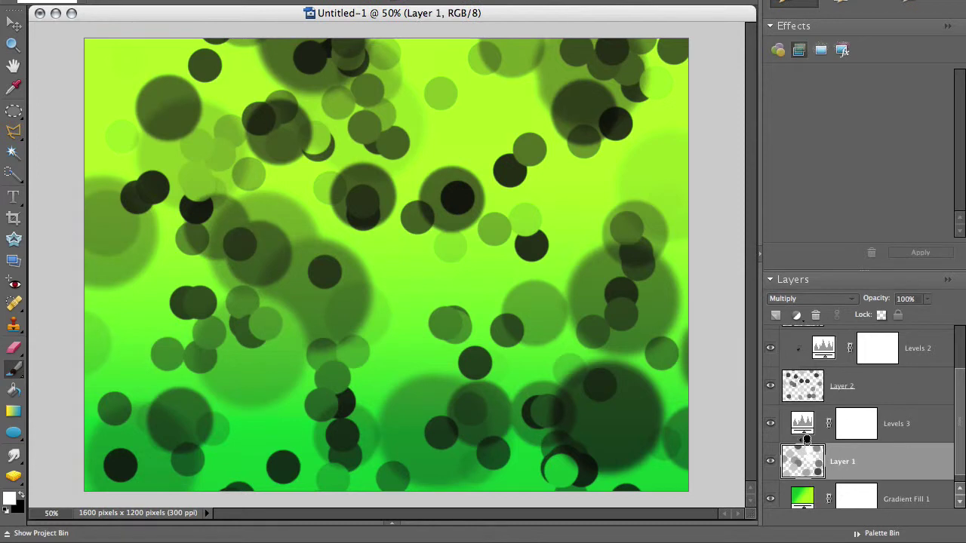
pyautogui.keyDown('alt'); pyautogui.click(801, 445); pyautogui.keyUp('alt')
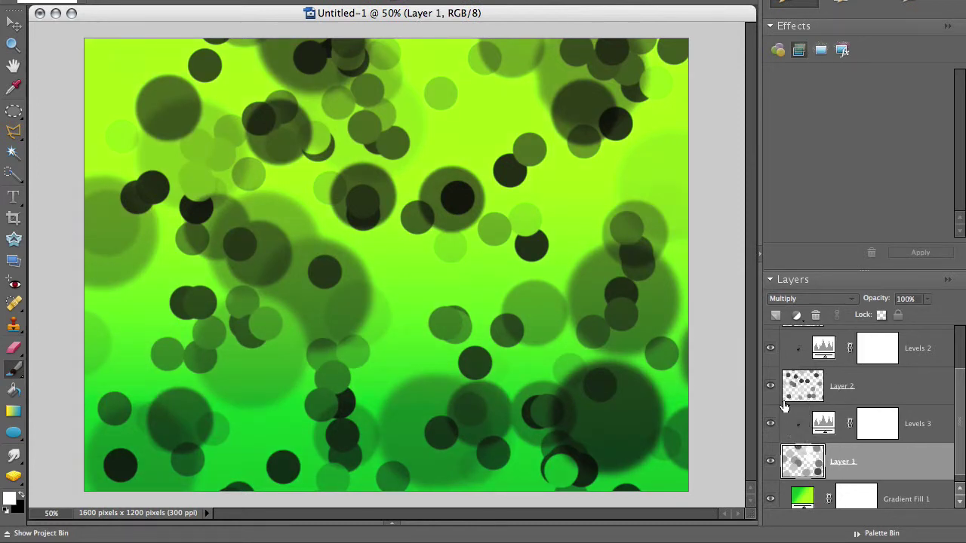
# Step: Reopen the Levels 3 settings and set its midtone gamma to 1.31
pyautogui.doubleClick(822, 425)
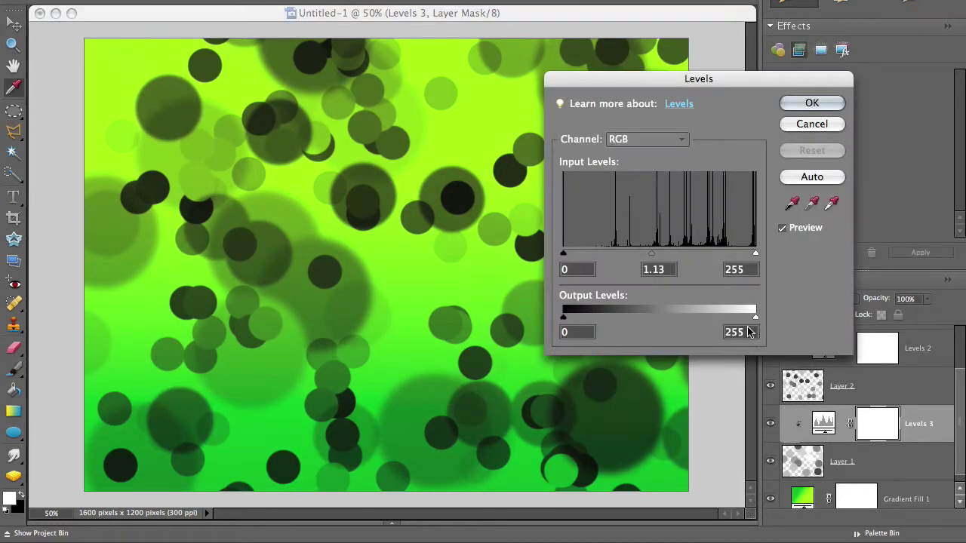
pyautogui.moveTo(658, 259); pyautogui.dragTo(641, 276)
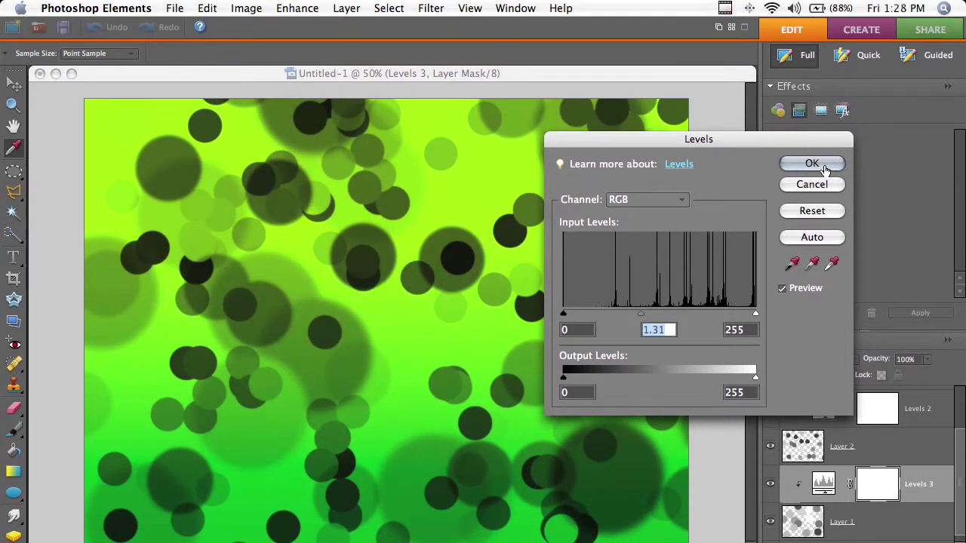
pyautogui.click(812, 122)
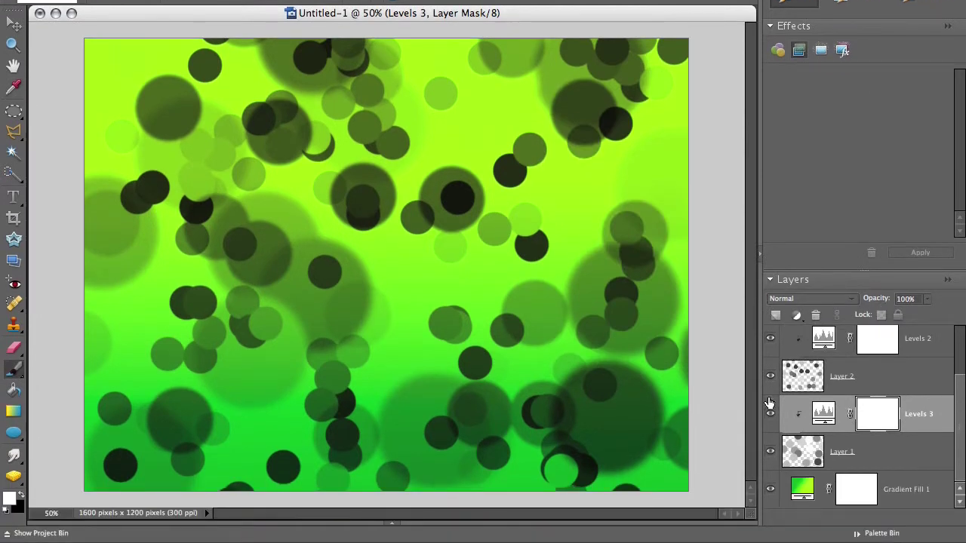
# Step: Scroll the Layers panel back up and show the project bin again
pyautogui.scroll(2, 805, 385)
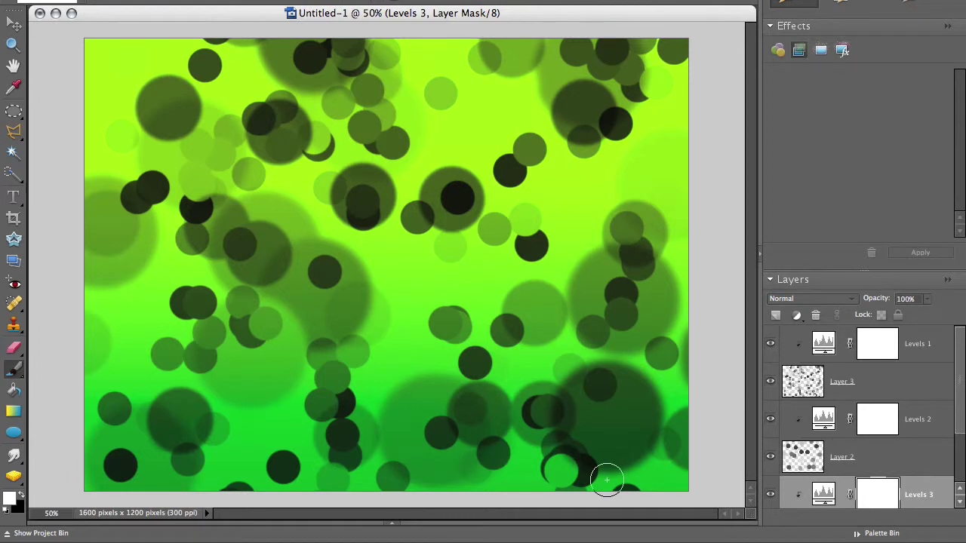
pyautogui.click(37, 532)
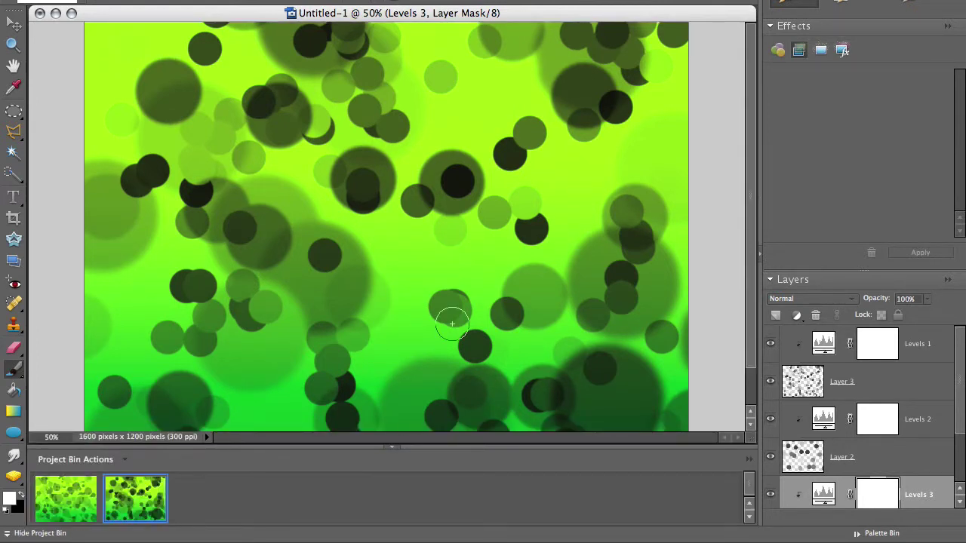